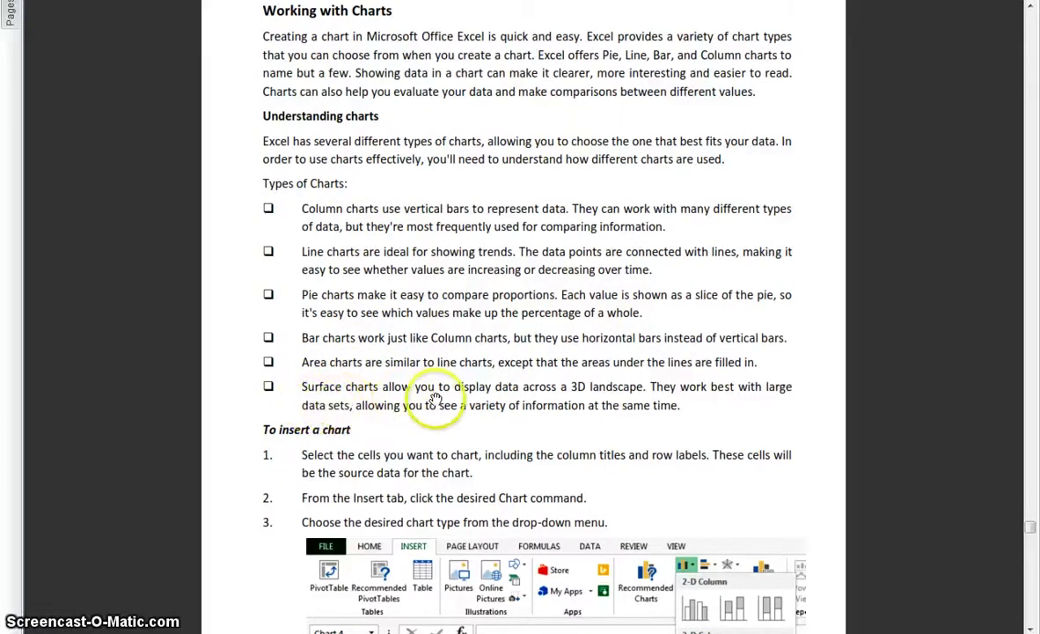
# - Switch from the guide to Excel and insert a 3-D Clustered Column chart of the 2014 and 2015 sales in B1:C9
pyautogui.scroll(-3, 435, 398)
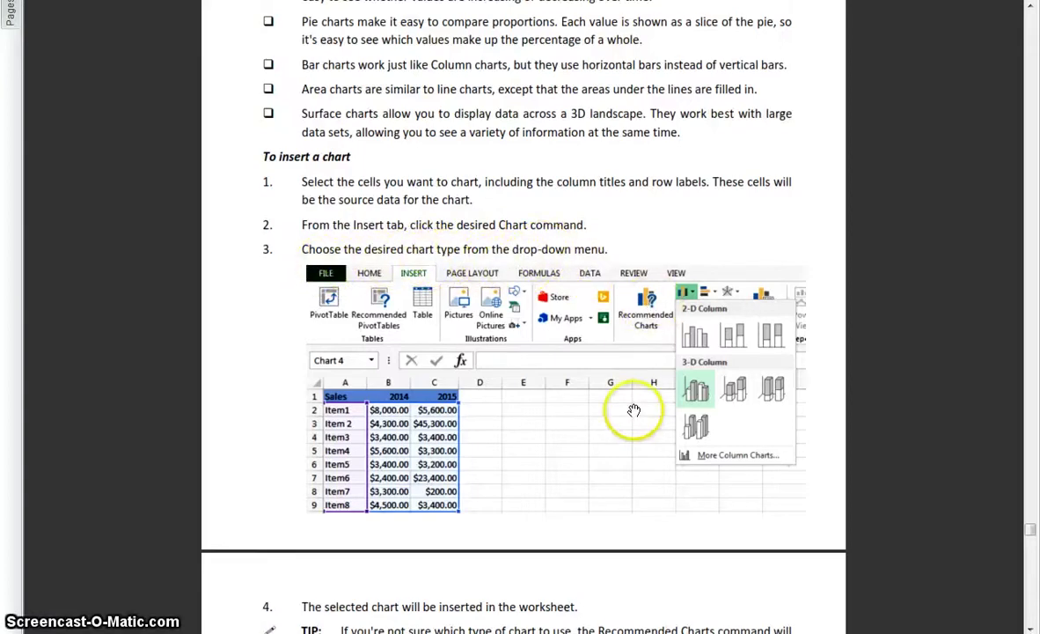
pyautogui.scroll(-5, 630, 412)
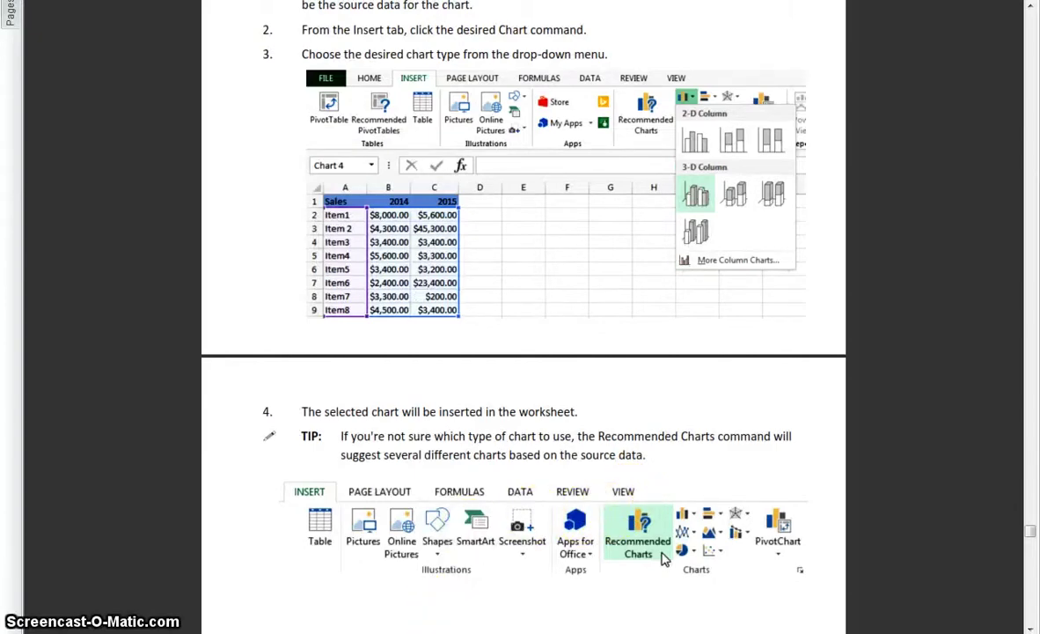
pyautogui.hotkey('alt', 'Tab')
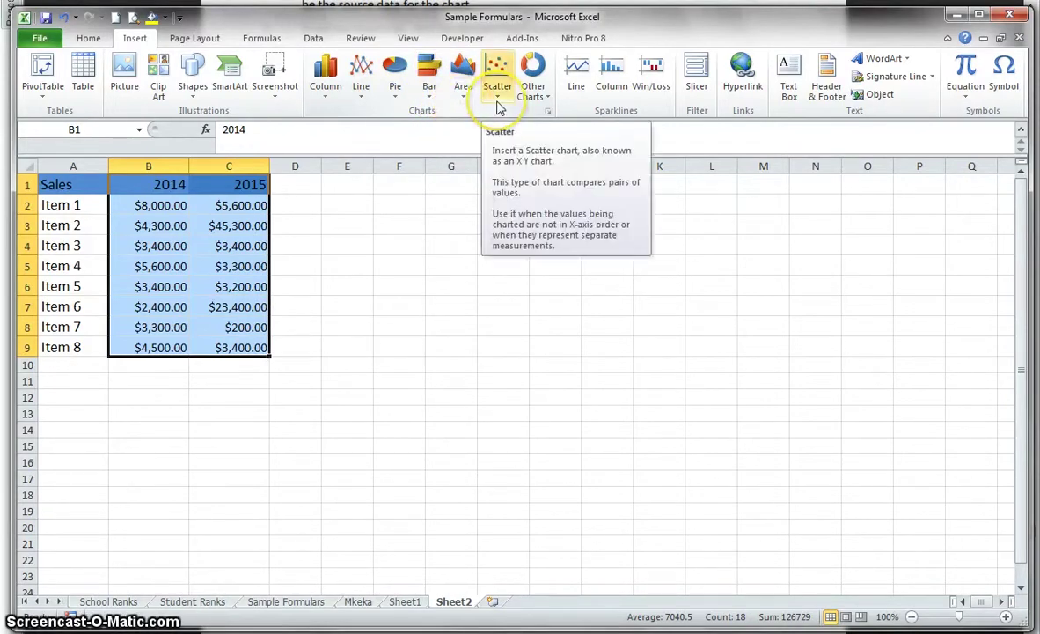
pyautogui.click(546, 102)
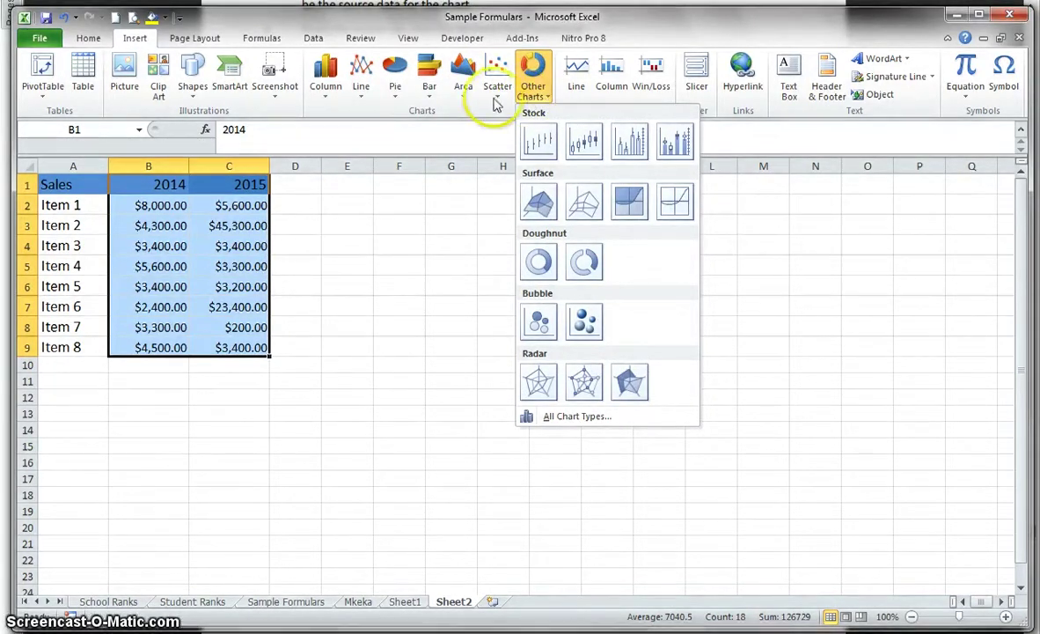
pyautogui.click(327, 100)
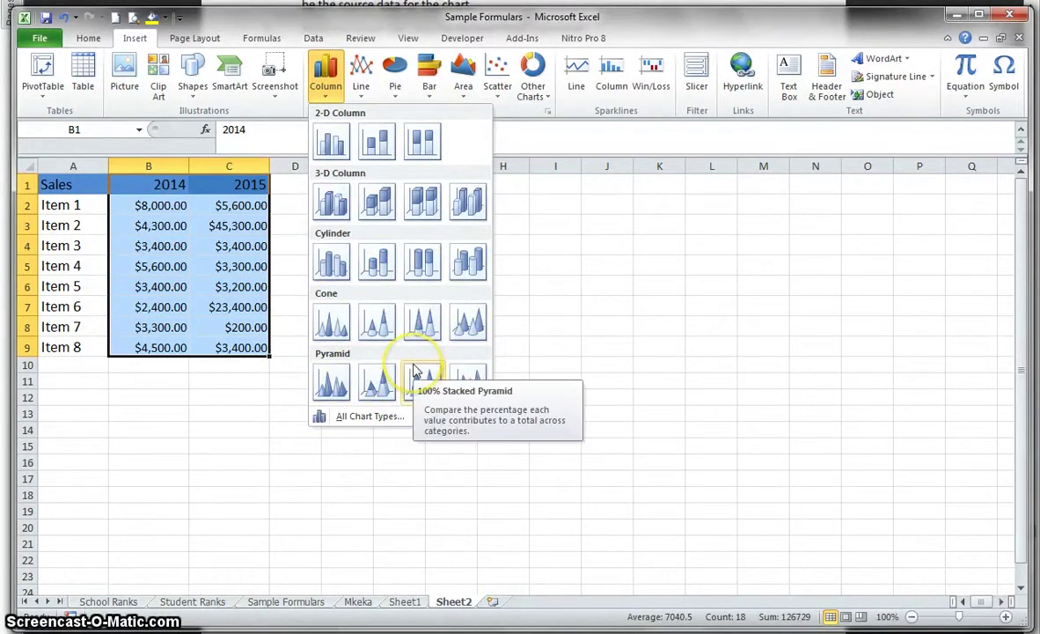
pyautogui.click(334, 203)
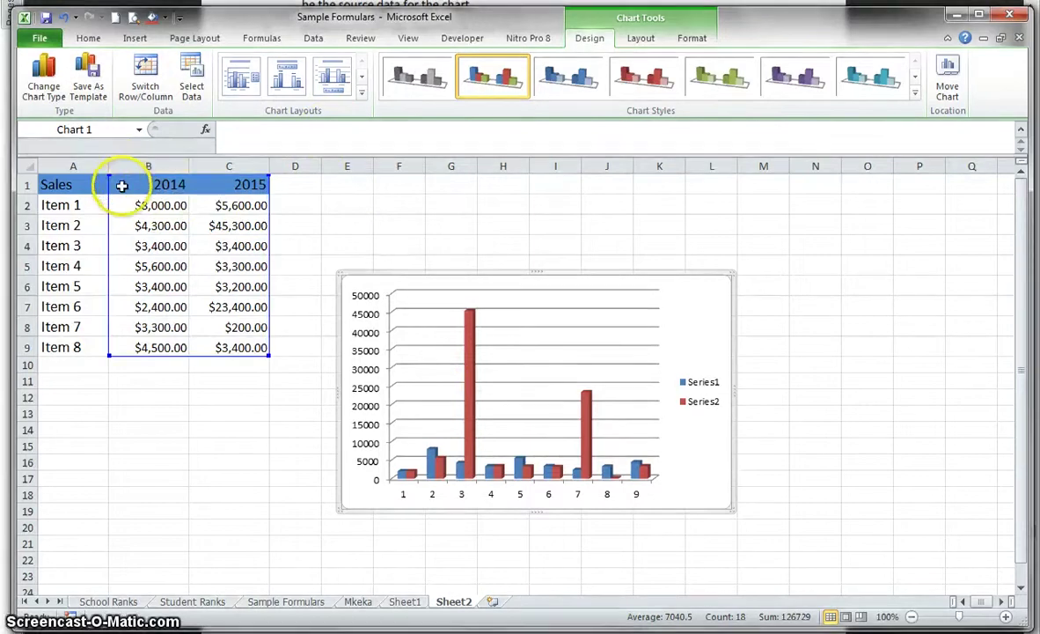
# - Enlarge the column chart upward and to the right so it spans about columns E to O and rows 1 to 18
pyautogui.moveTo(127, 182); pyautogui.dragTo(271, 357)
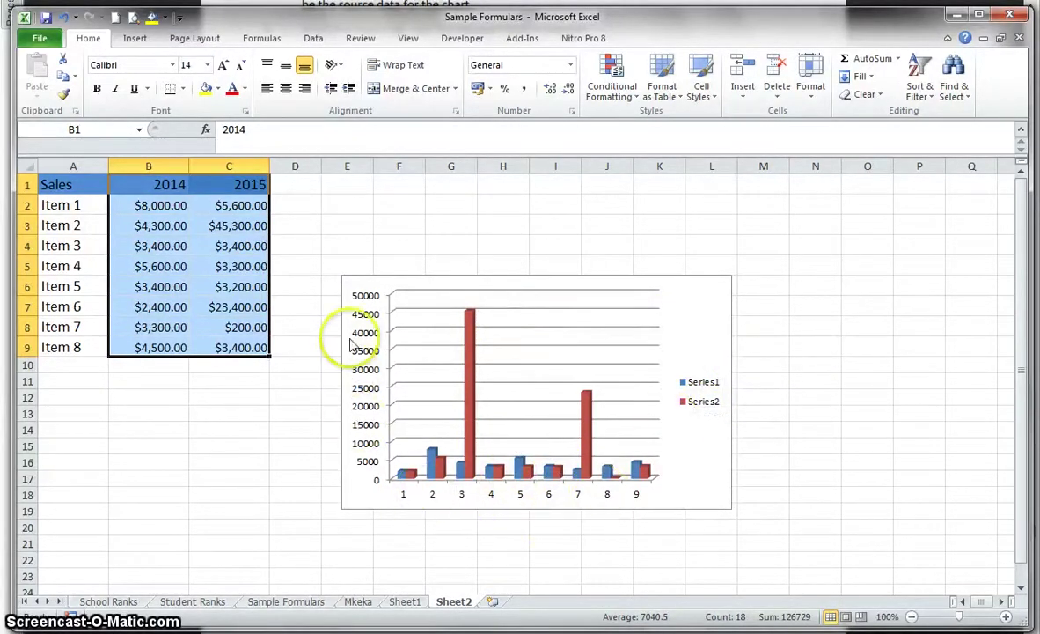
pyautogui.click(638, 283)
pyautogui.moveTo(730, 273); pyautogui.dragTo(894, 191)
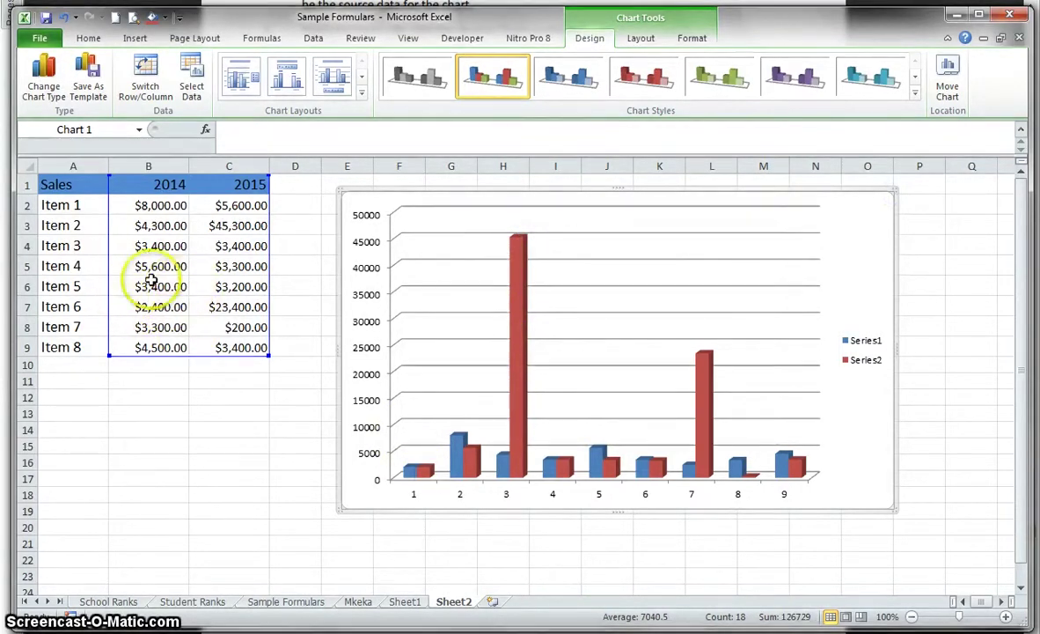
# - Set the 2014 sales value for Item 2 in cell B3 to 43000
pyautogui.click(151, 229)
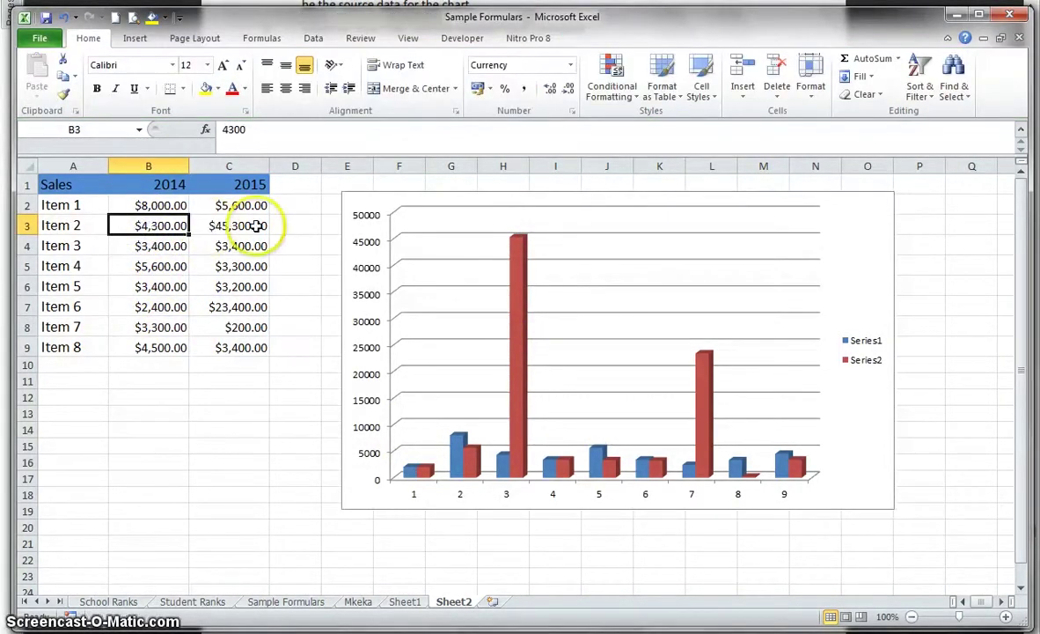
pyautogui.doubleClick(152, 227)
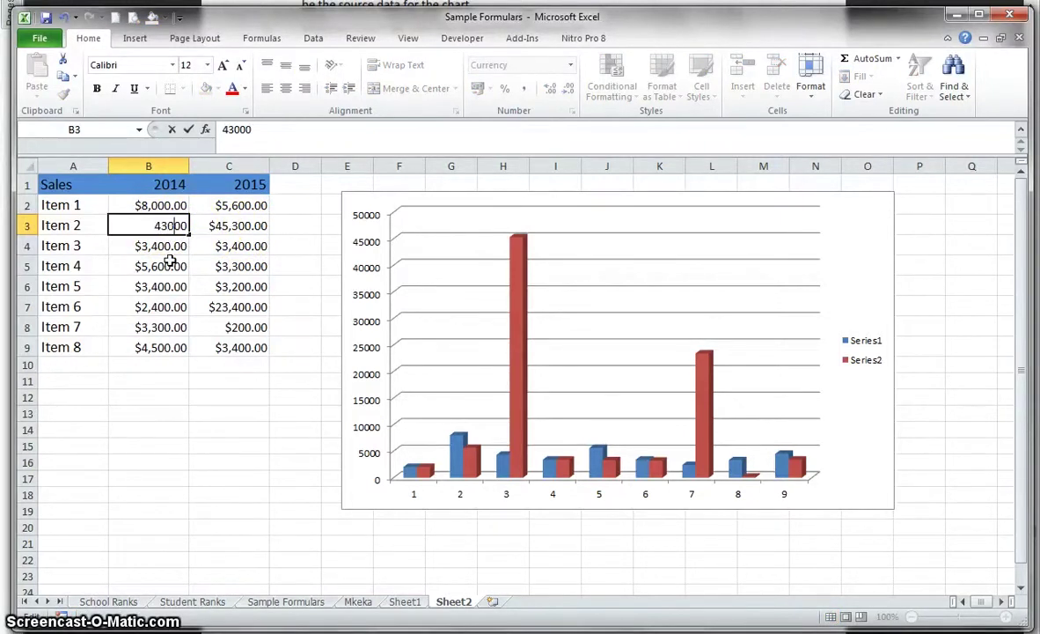
pyautogui.press('Return')
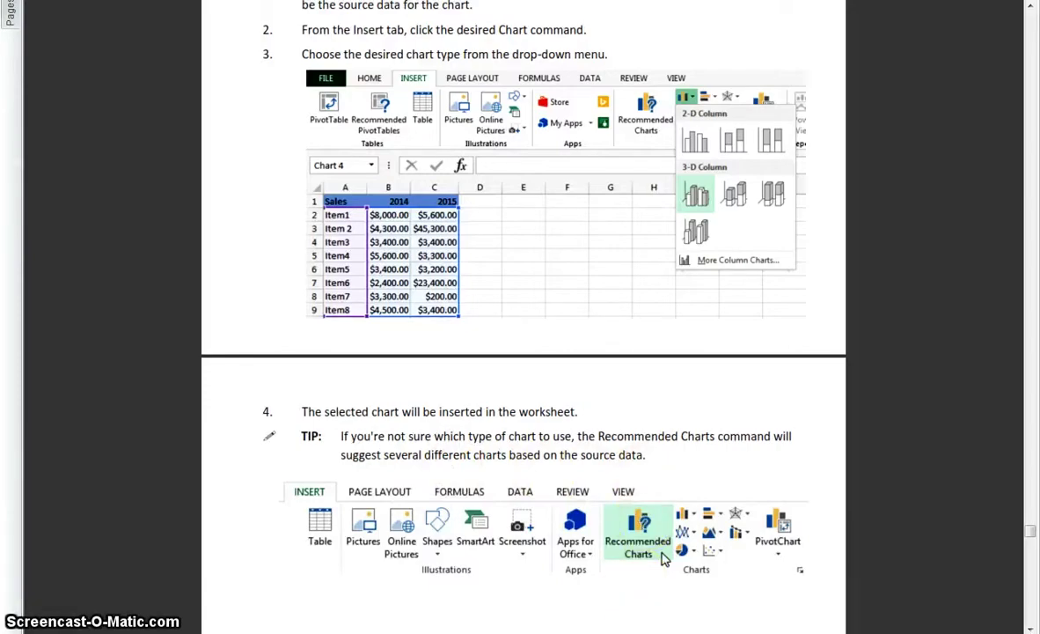
# - Browse the available chart types in the Insert Chart dialog and the Other Charts gallery without inserting one
pyautogui.hotkey('alt', 'Tab')
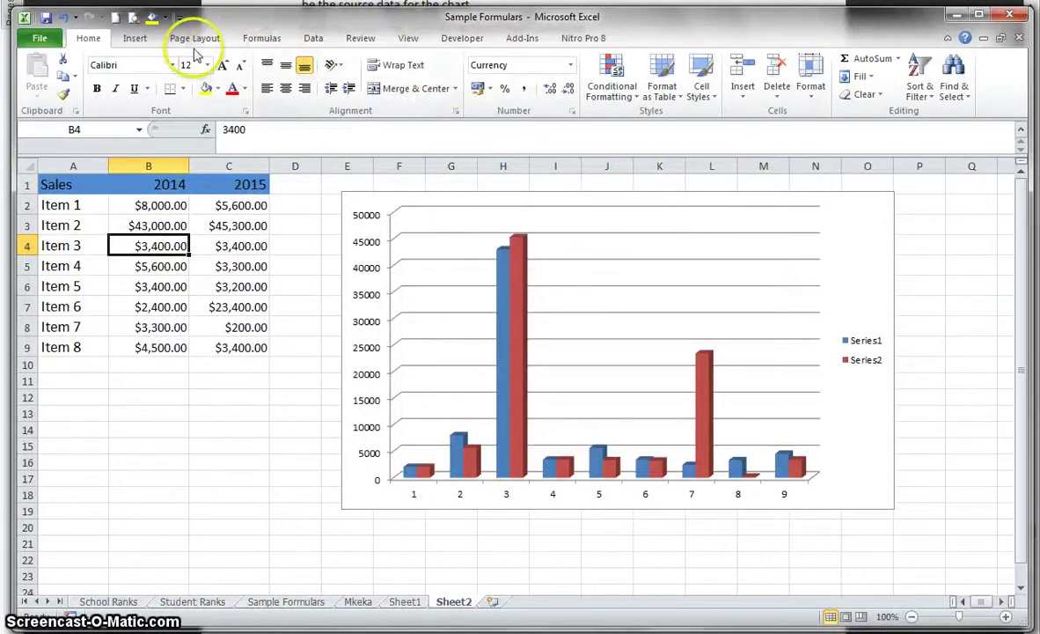
pyautogui.click(135, 38)
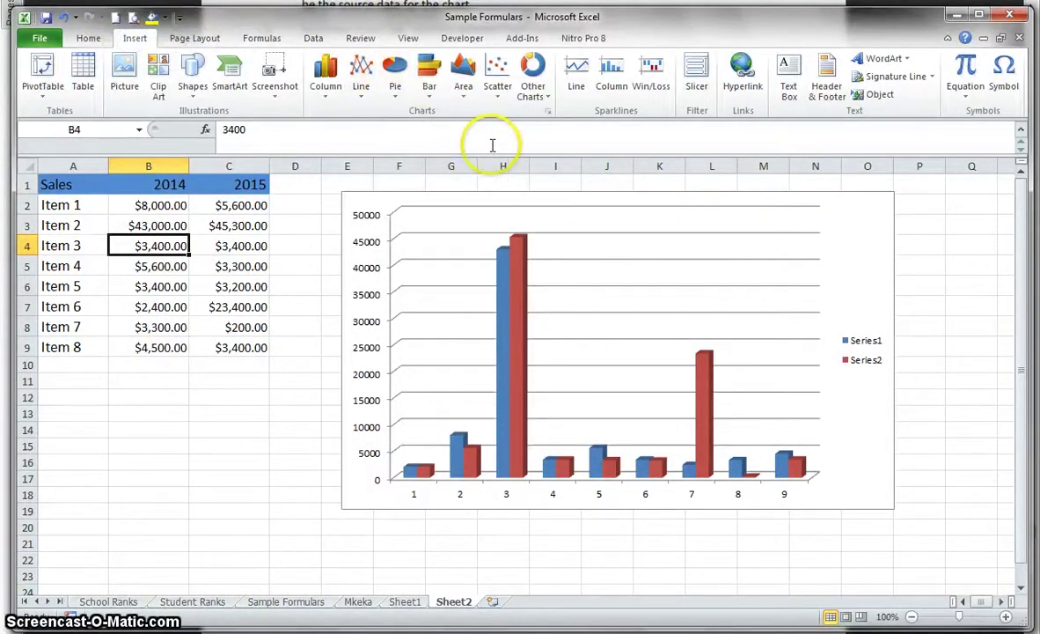
pyautogui.click(547, 113)
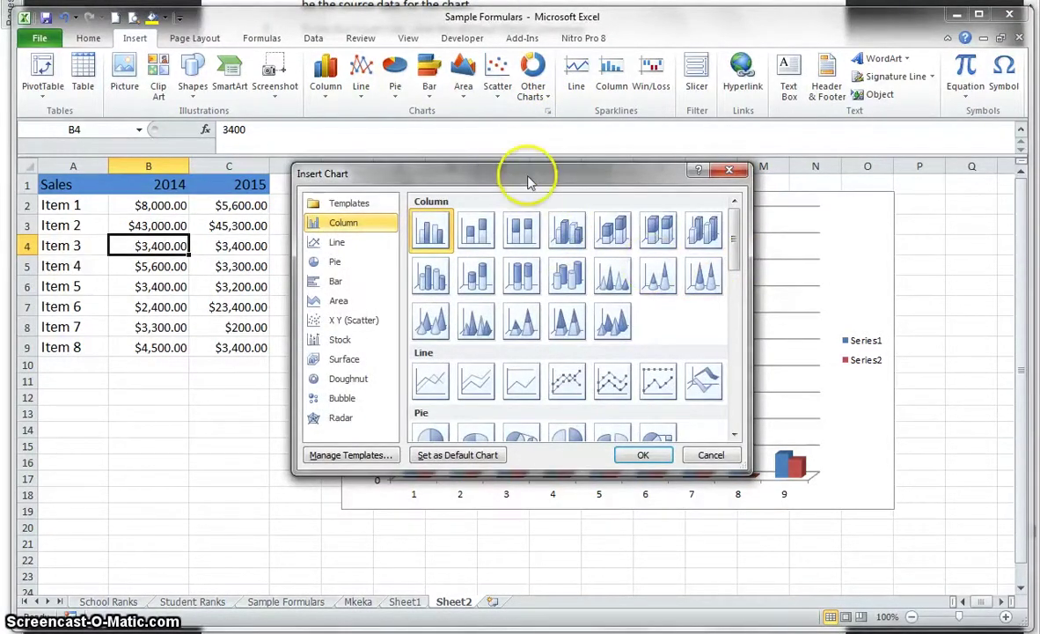
pyautogui.moveTo(734, 264); pyautogui.dragTo(764, 441)
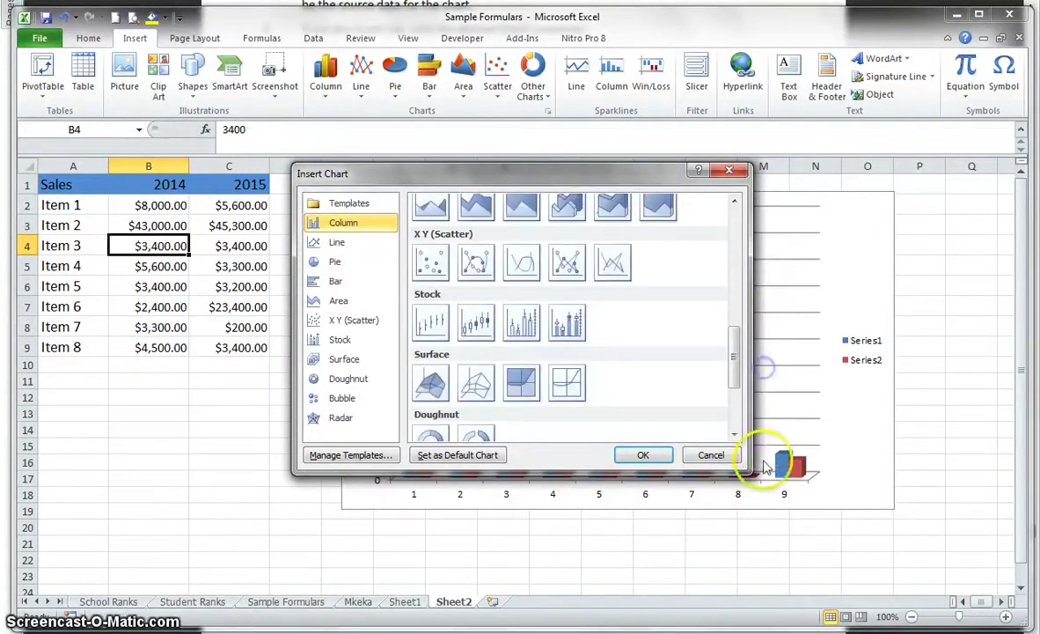
pyautogui.click(711, 455)
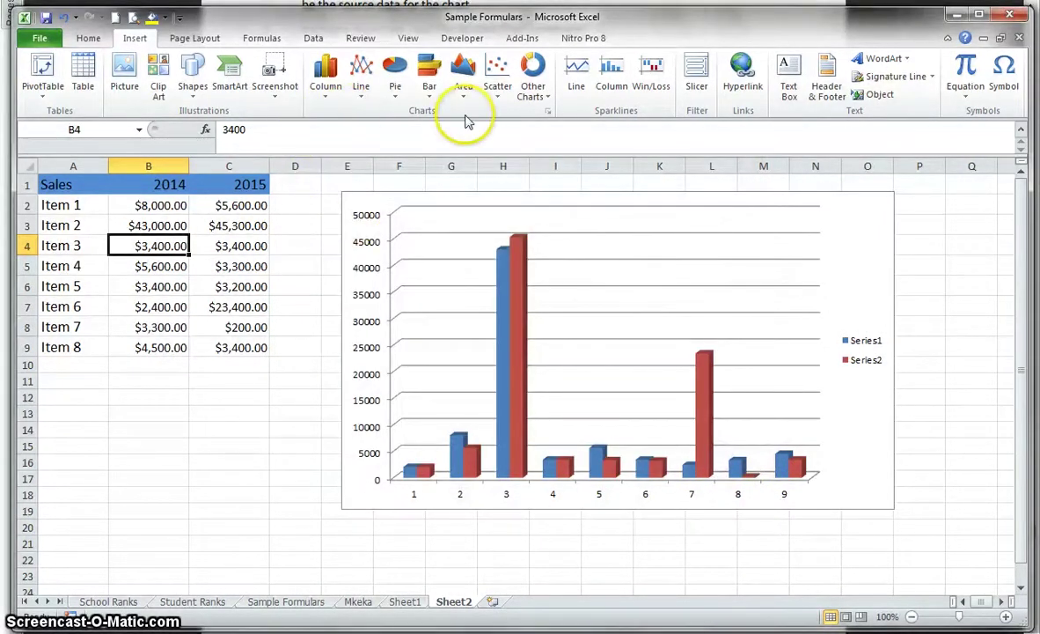
pyautogui.click(546, 97)
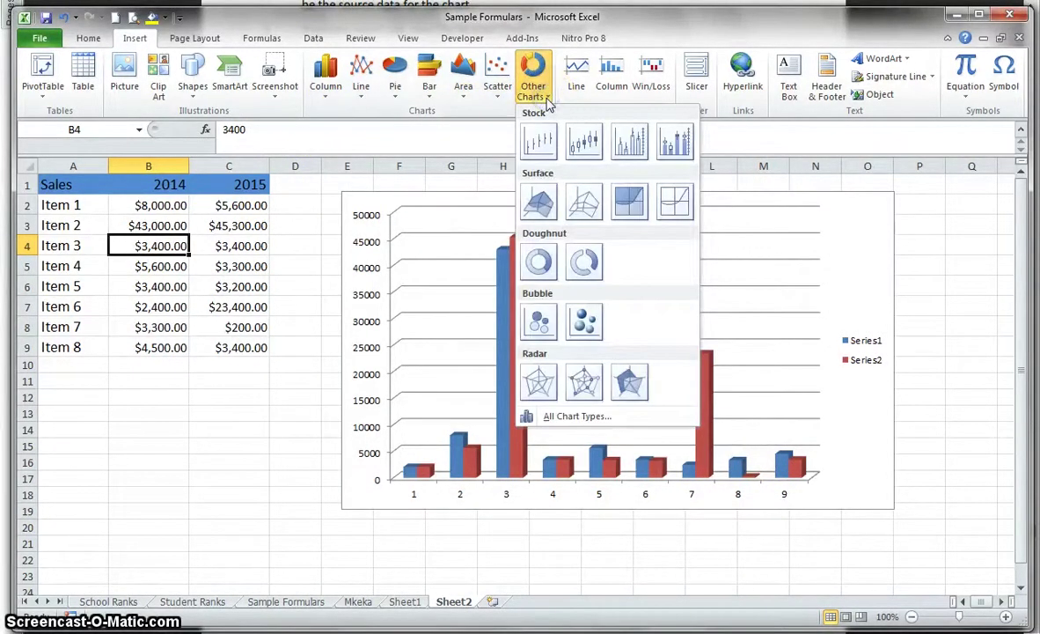
pyautogui.click(867, 341)
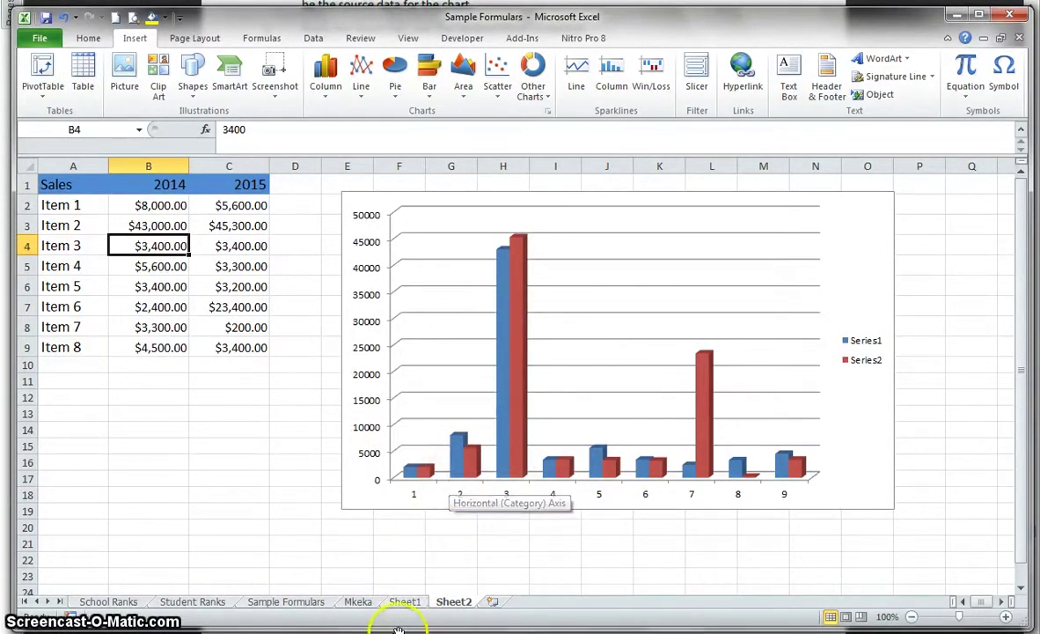
# - Consult the guide's chart layout and style section, and add a Centered Overlay Title to the sales chart in Excel
pyautogui.hotkey('alt', 'Tab')
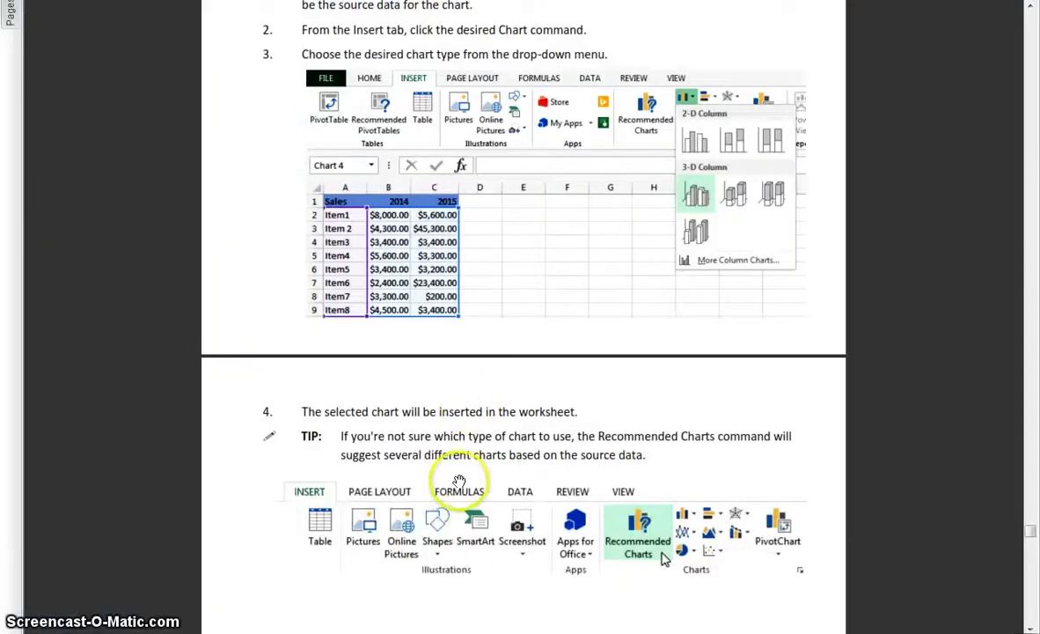
pyautogui.scroll(-5, 459, 480)
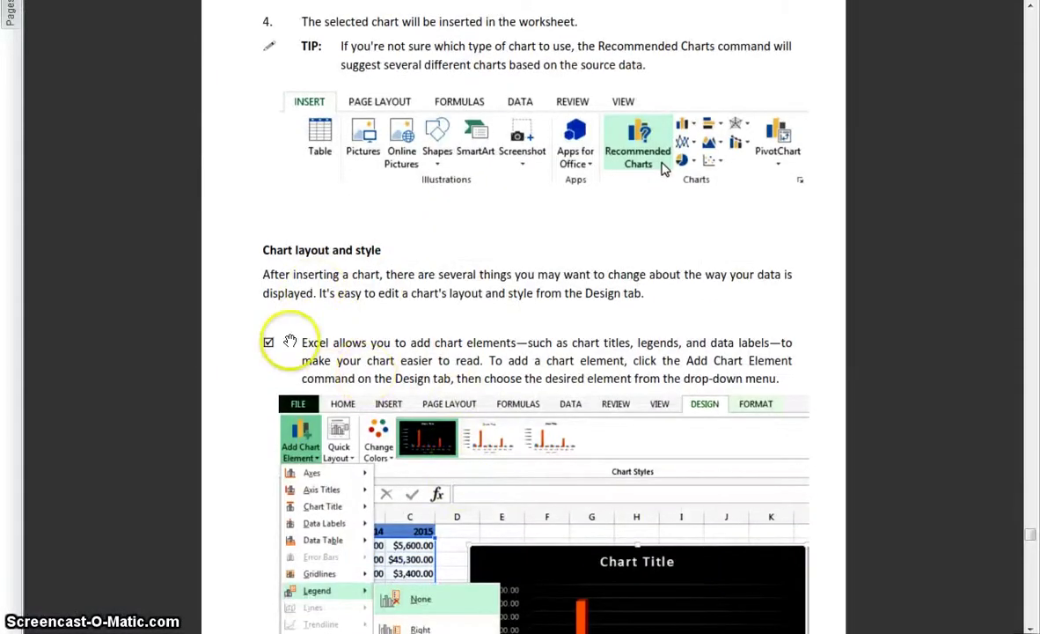
pyautogui.scroll(-2, 272, 339)
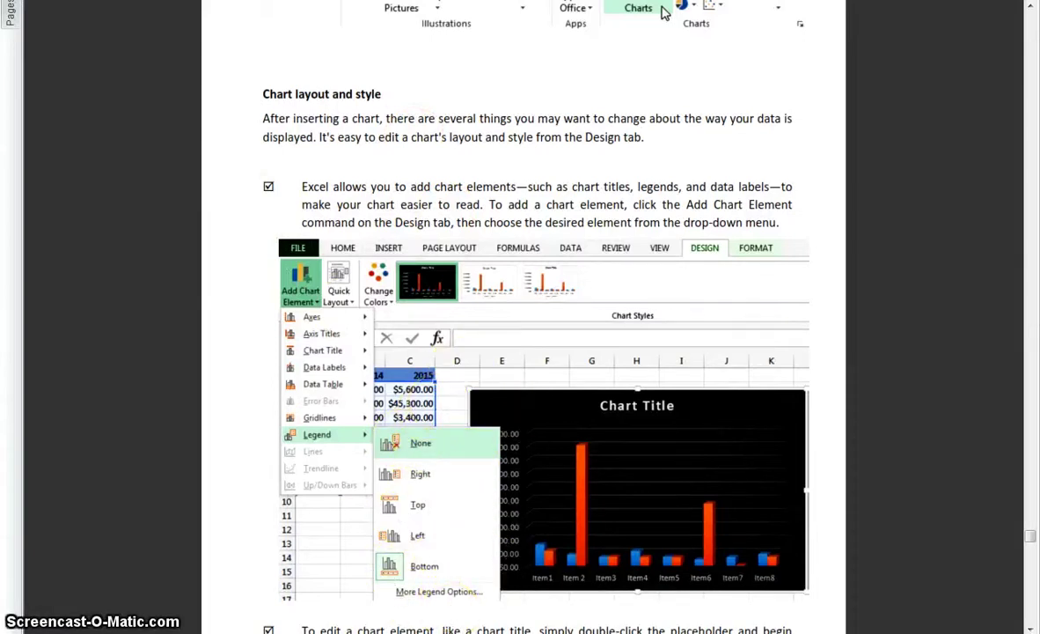
pyautogui.hotkey('alt', 'Tab')
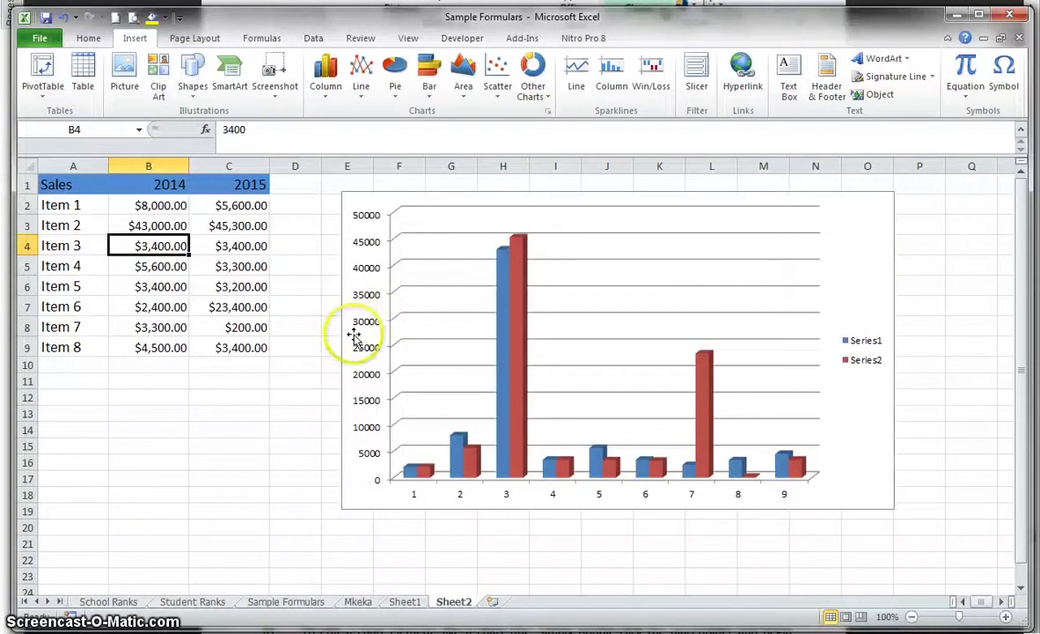
pyautogui.click(523, 380)
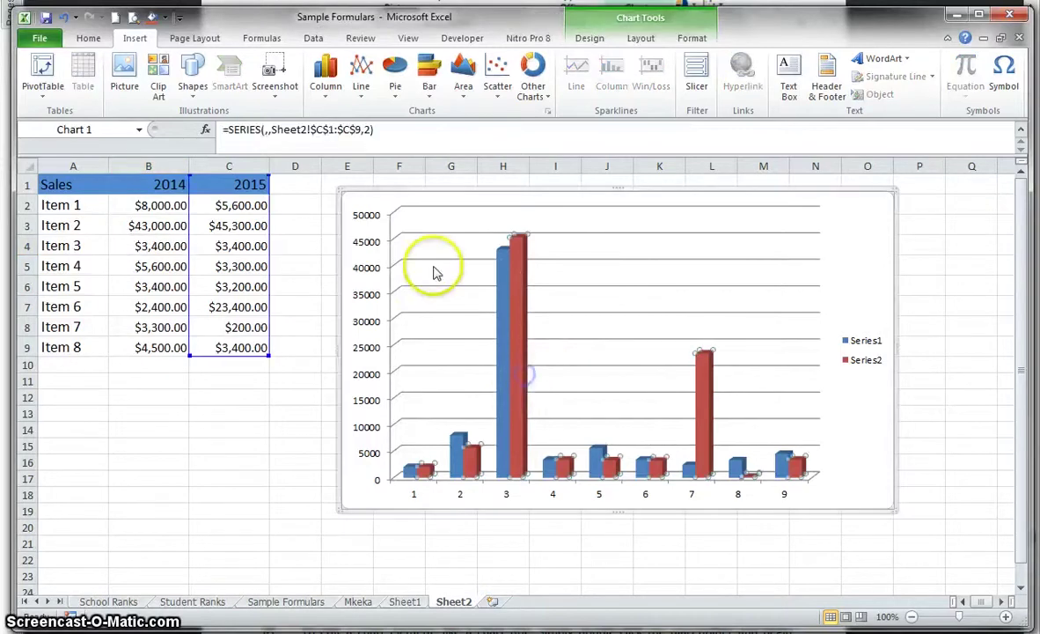
pyautogui.click(509, 200)
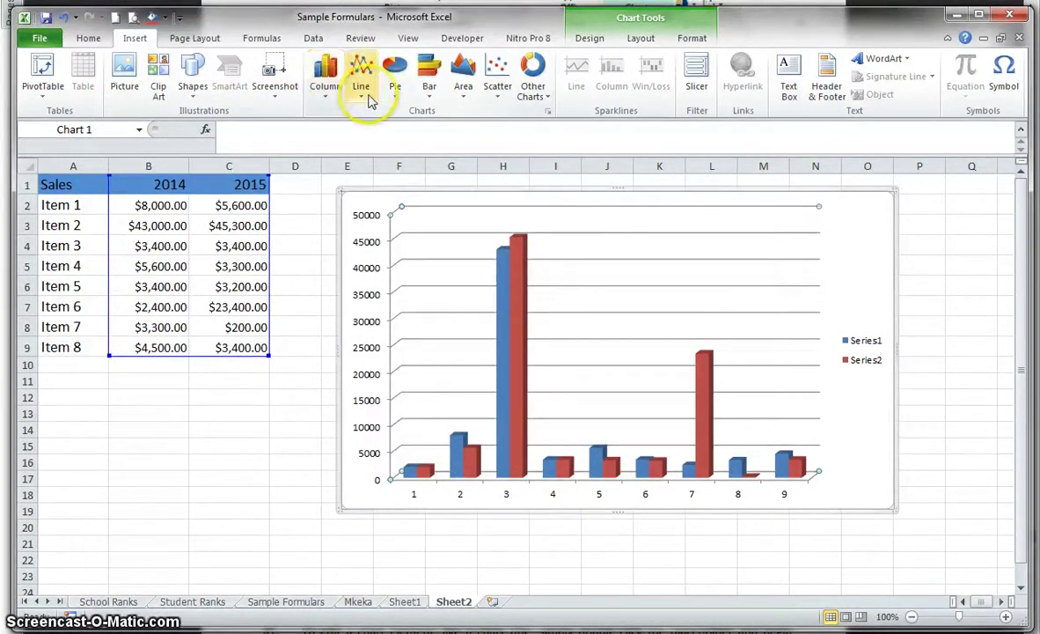
pyautogui.click(643, 41)
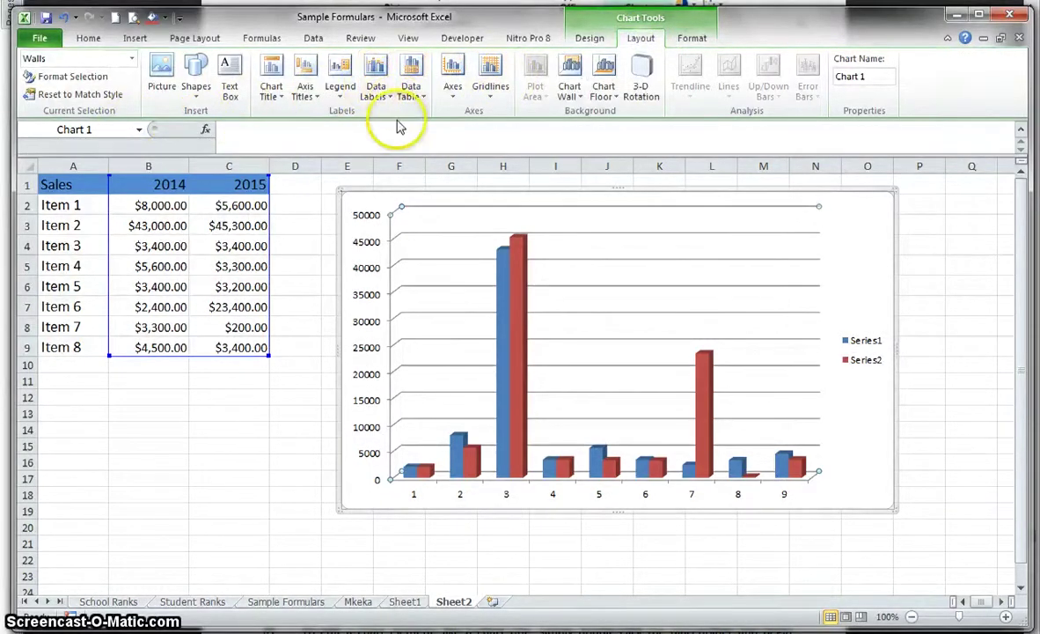
pyautogui.click(278, 95)
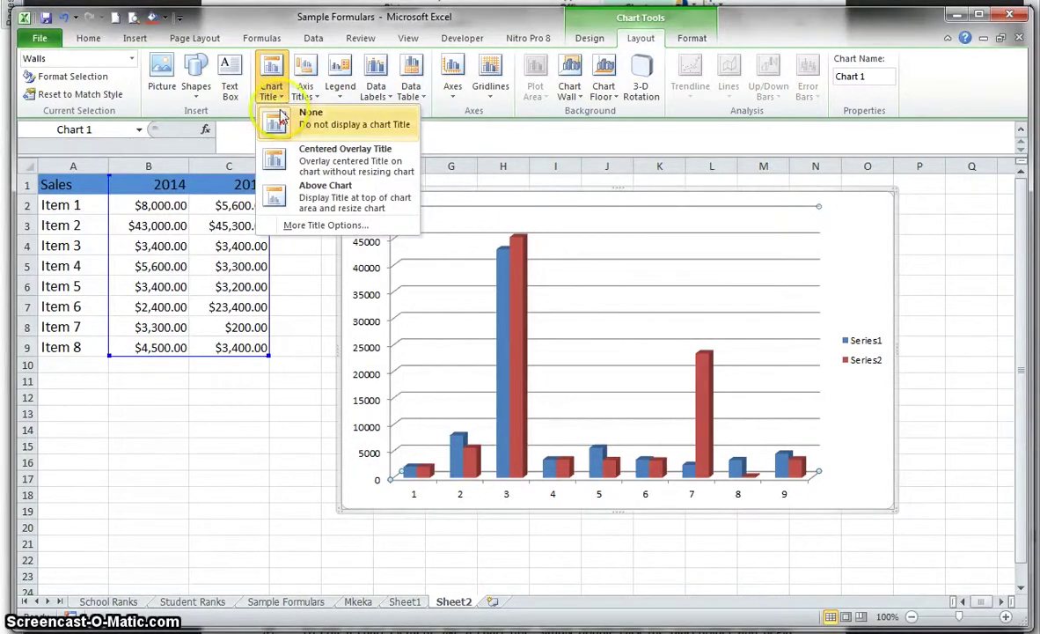
pyautogui.click(330, 159)
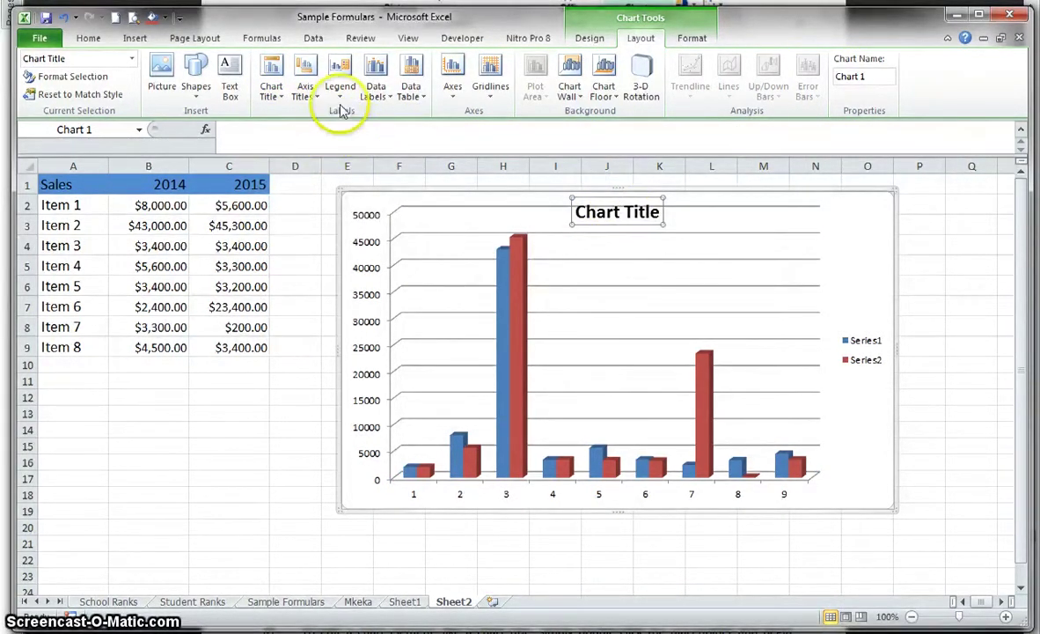
# - Add a title below the chart's primary horizontal axis and show the legend at the chart's left side
pyautogui.click(310, 93)
pyautogui.moveTo(356, 119)
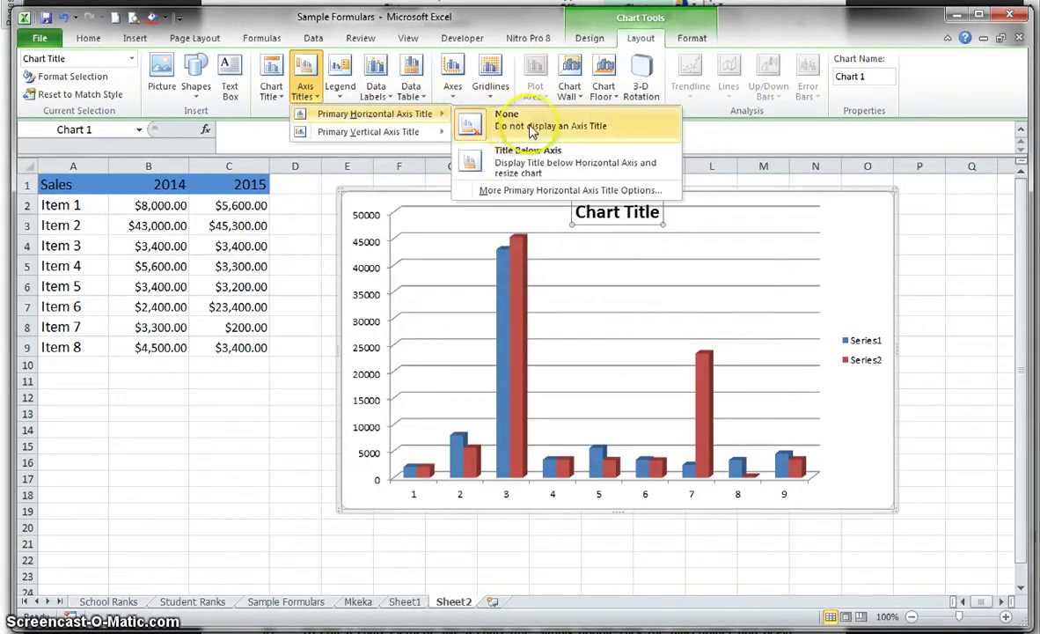
pyautogui.click(541, 160)
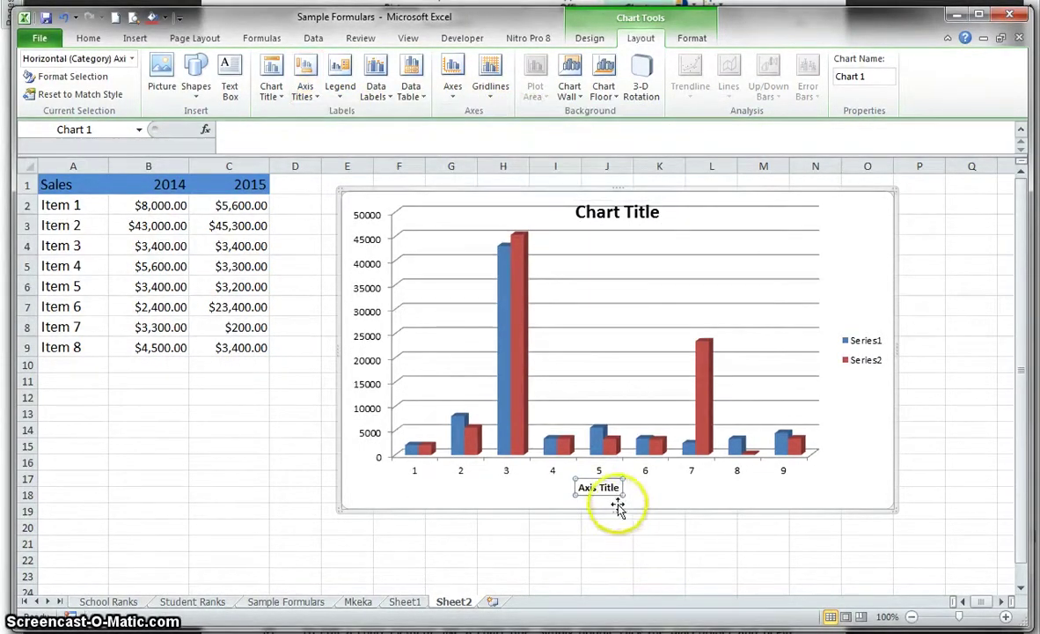
pyautogui.click(343, 95)
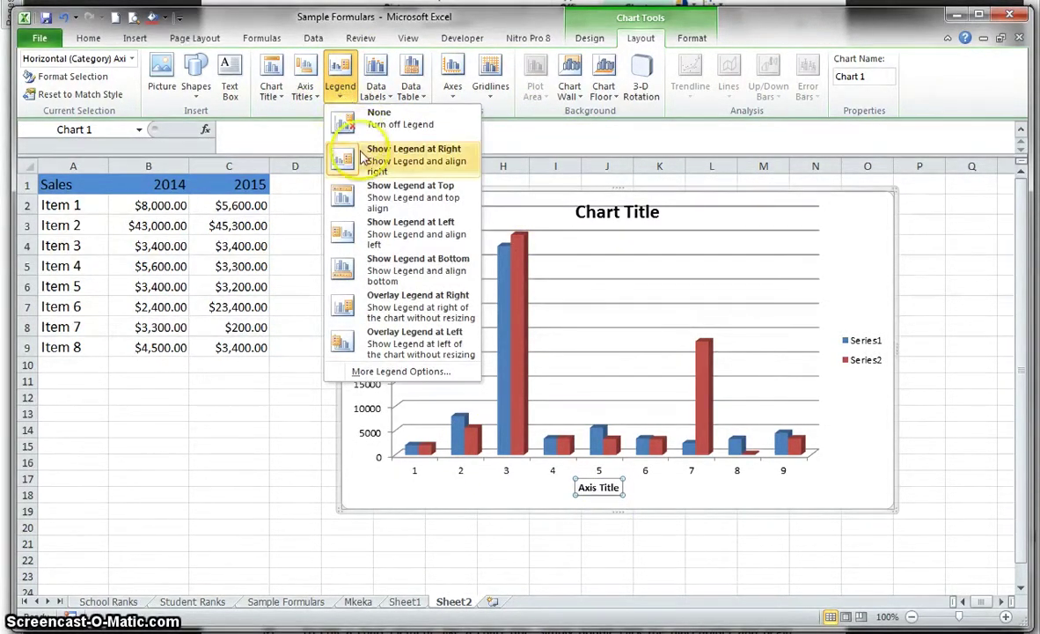
pyautogui.click(385, 231)
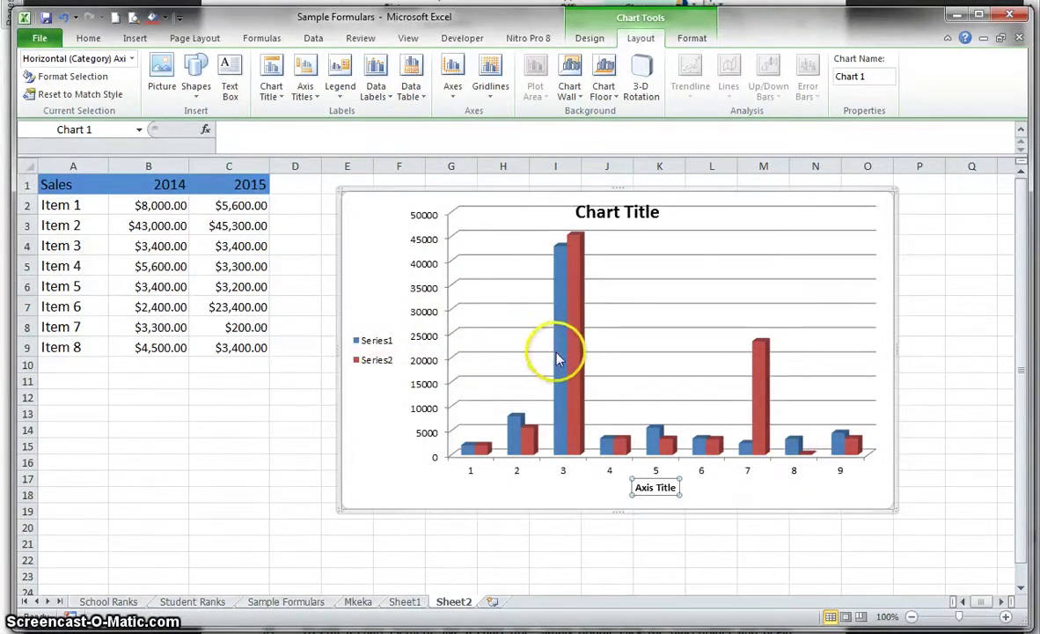
# - Show data labels on the chart's columns and turn them off again
pyautogui.click(387, 100)
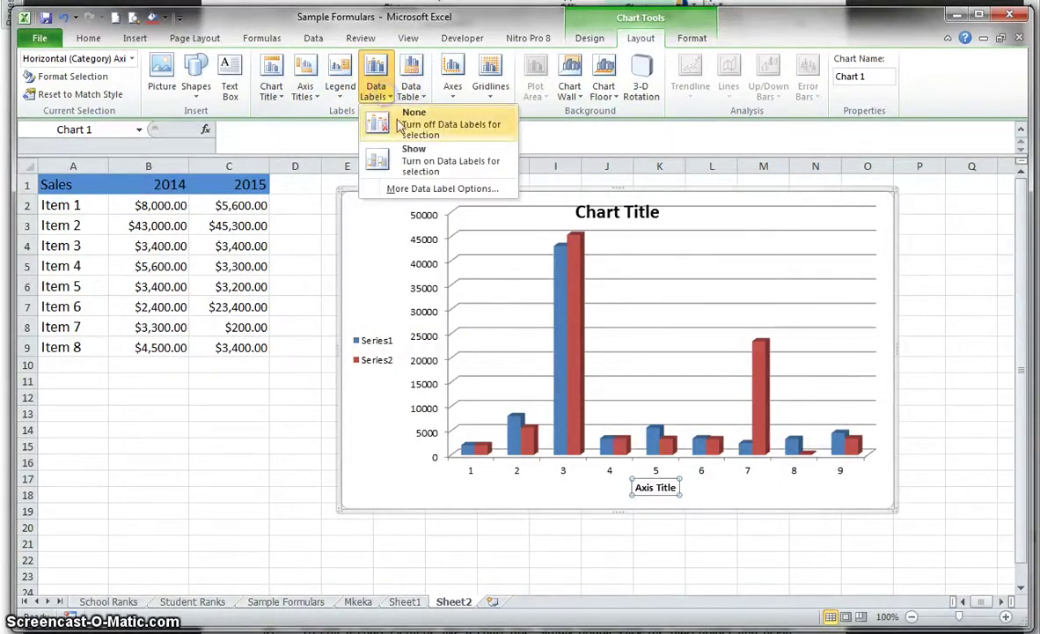
pyautogui.click(393, 163)
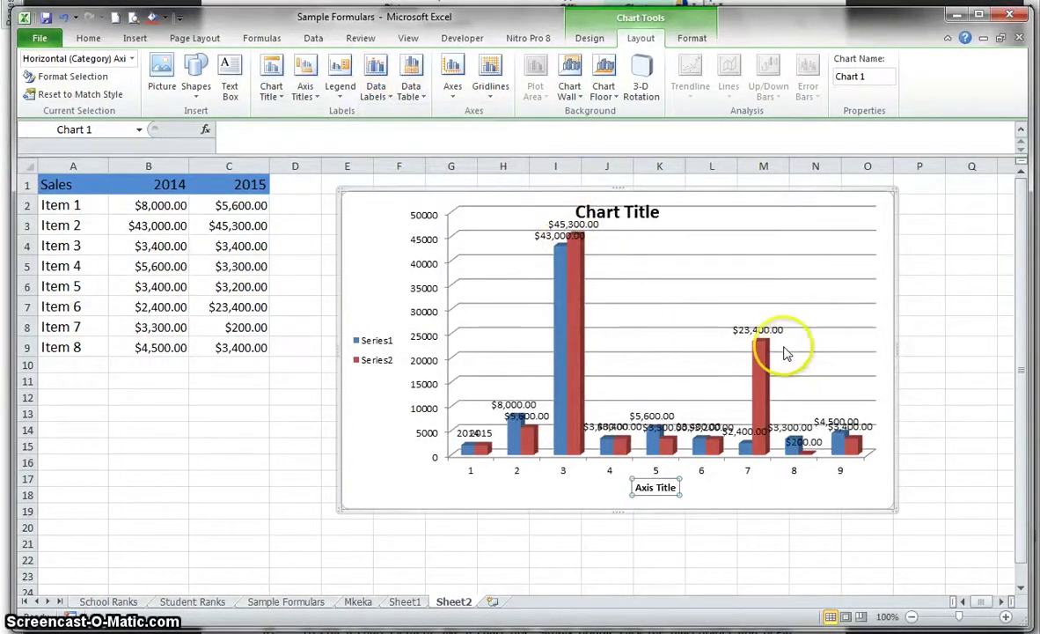
pyautogui.click(386, 95)
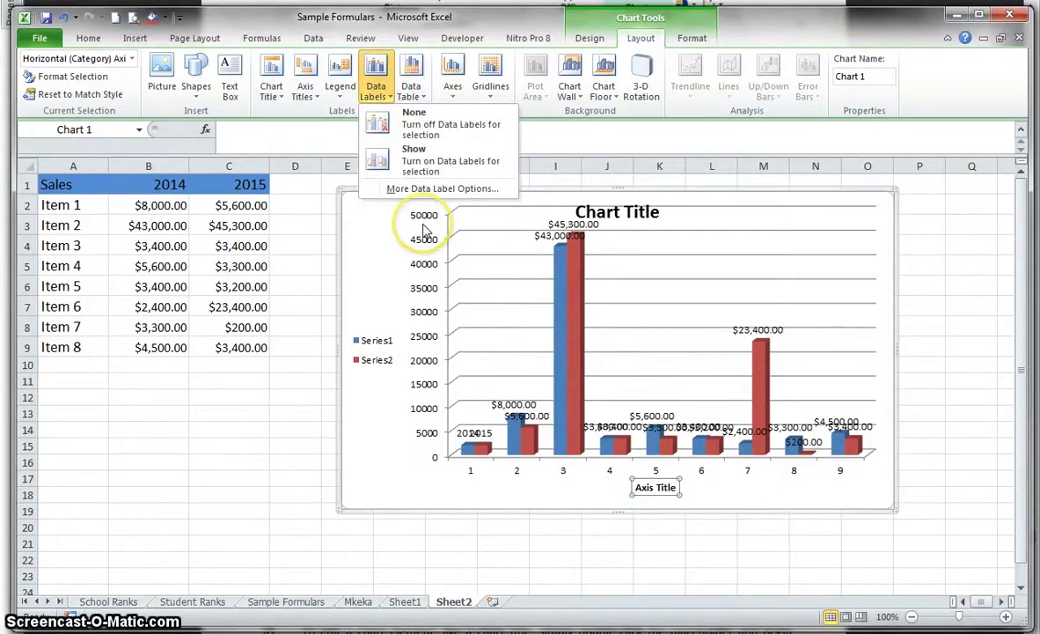
pyautogui.click(419, 124)
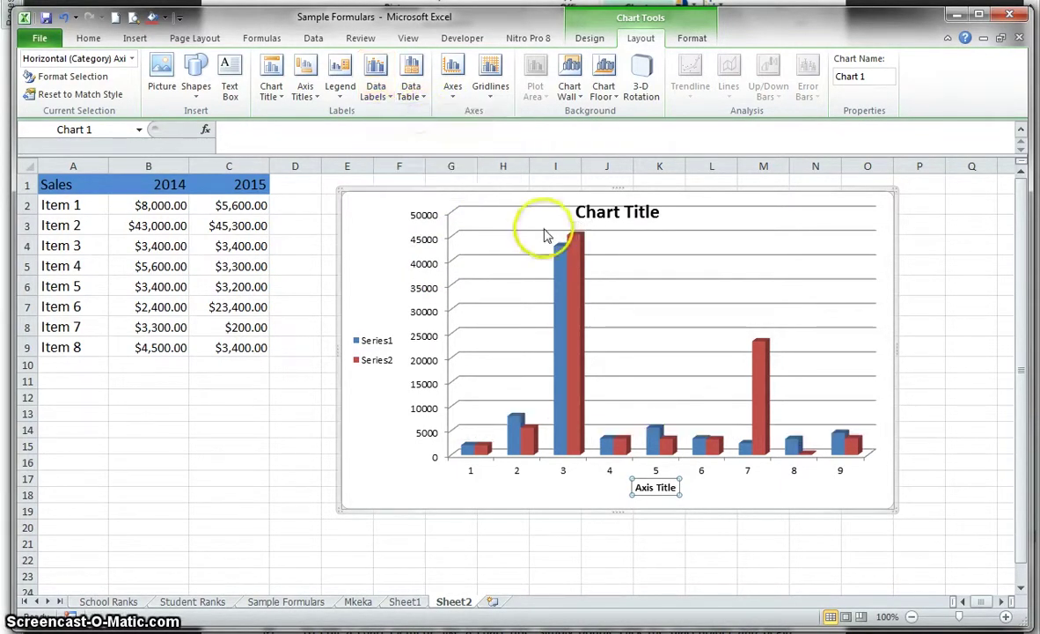
# - Show a data table without legend keys below the chart, and view the display options for the primary horizontal axis
pyautogui.click(421, 101)
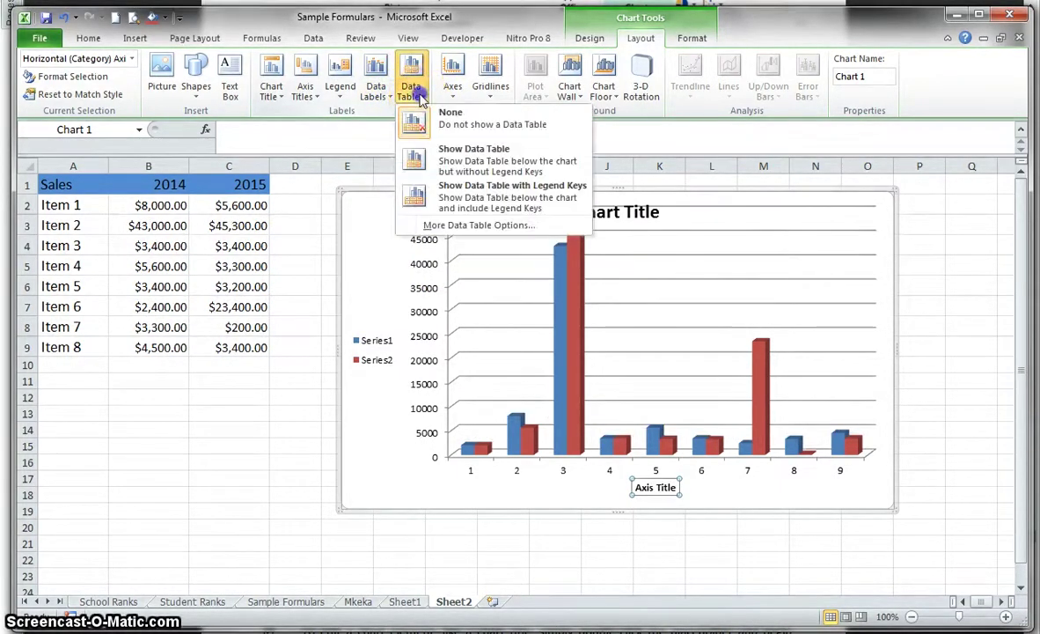
pyautogui.click(493, 160)
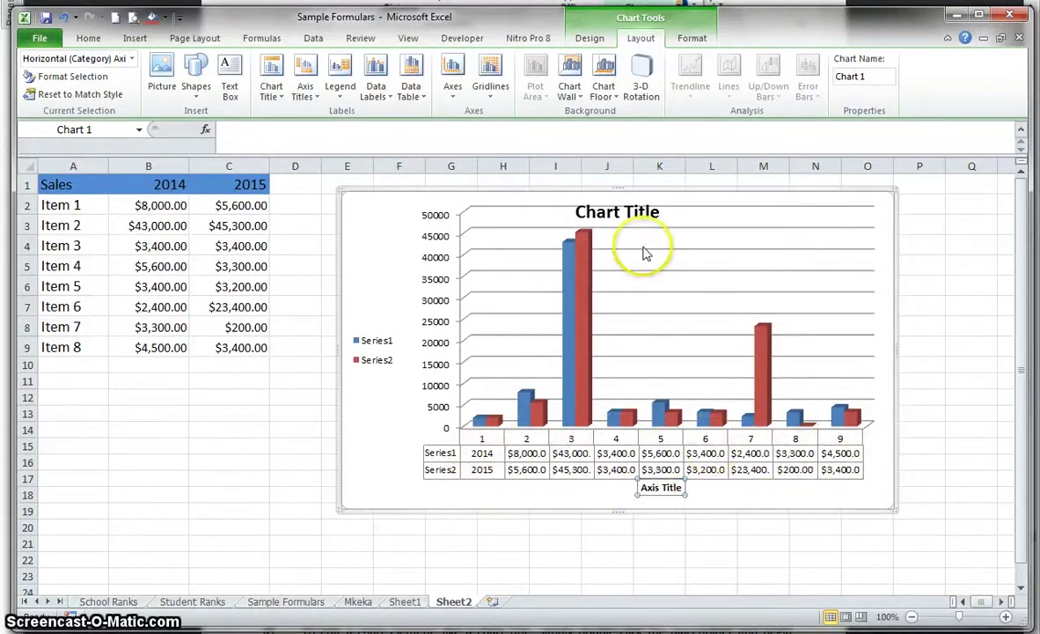
pyautogui.click(411, 85)
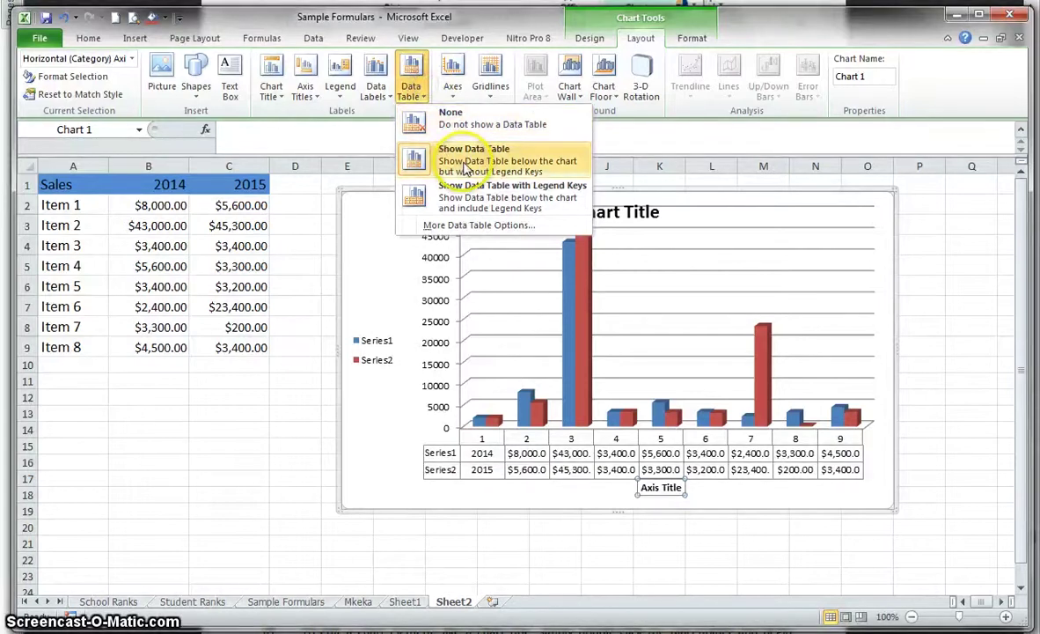
pyautogui.click(468, 172)
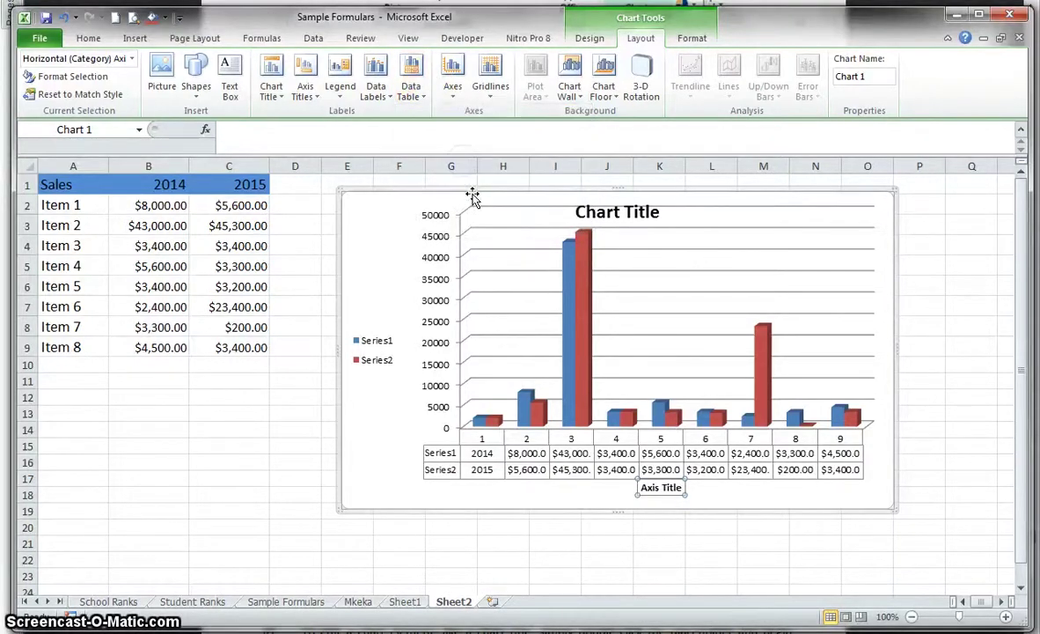
pyautogui.click(452, 96)
pyautogui.moveTo(476, 113)
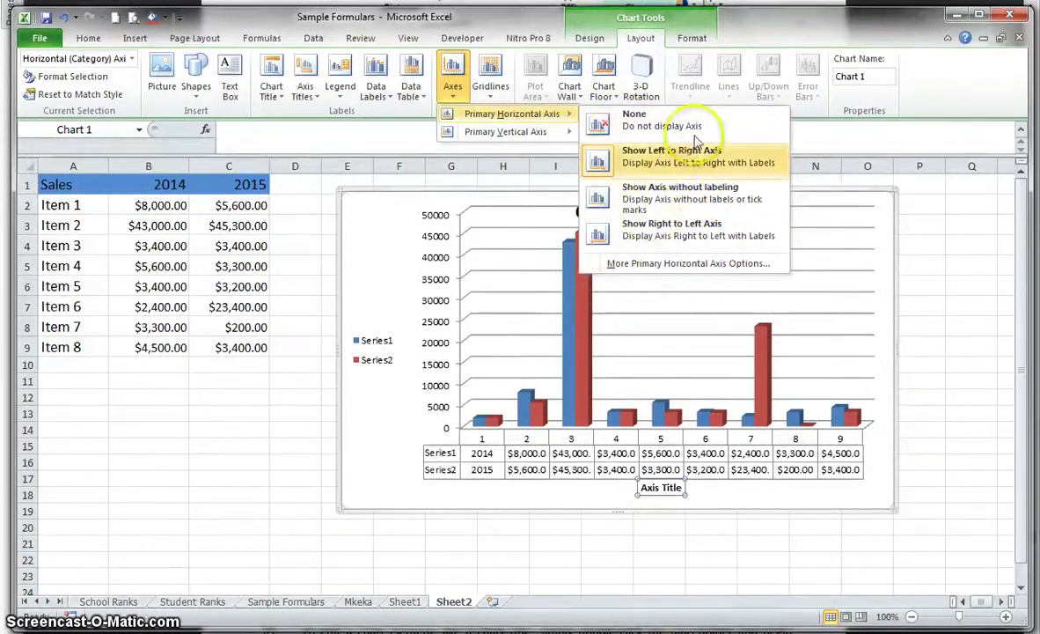
# - Apply the glossy purple shape style from the gallery's last row to the chart's Series 1 columns
pyautogui.click(570, 325)
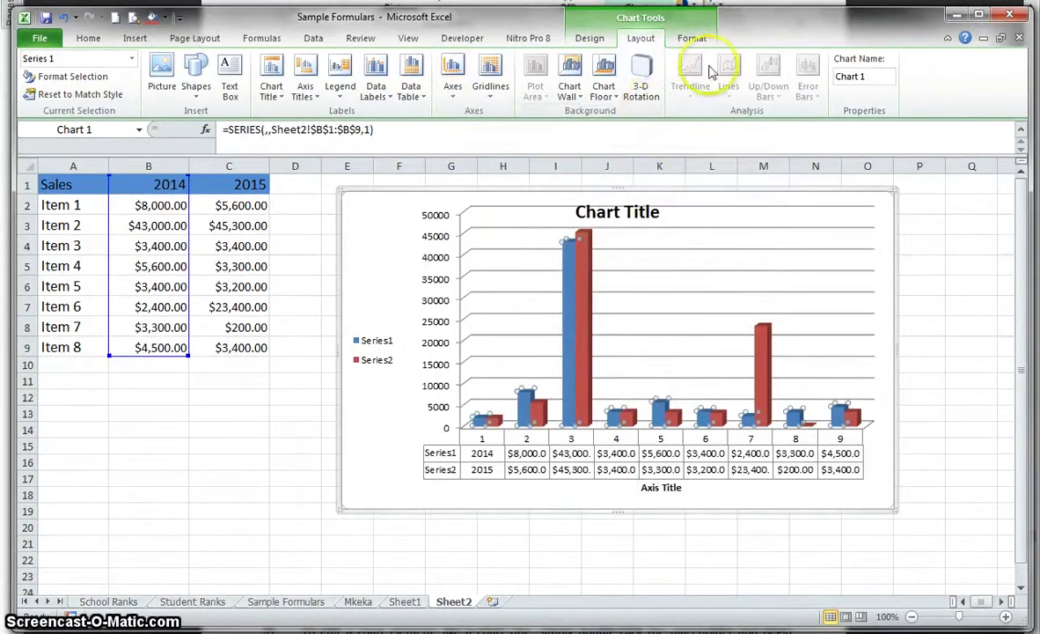
pyautogui.click(697, 37)
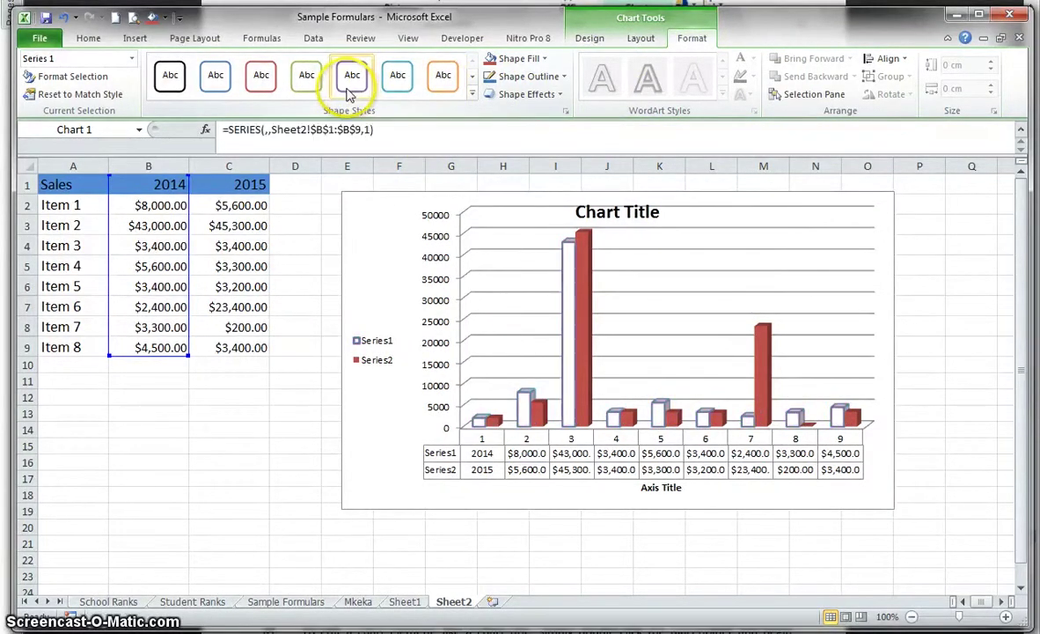
pyautogui.click(472, 94)
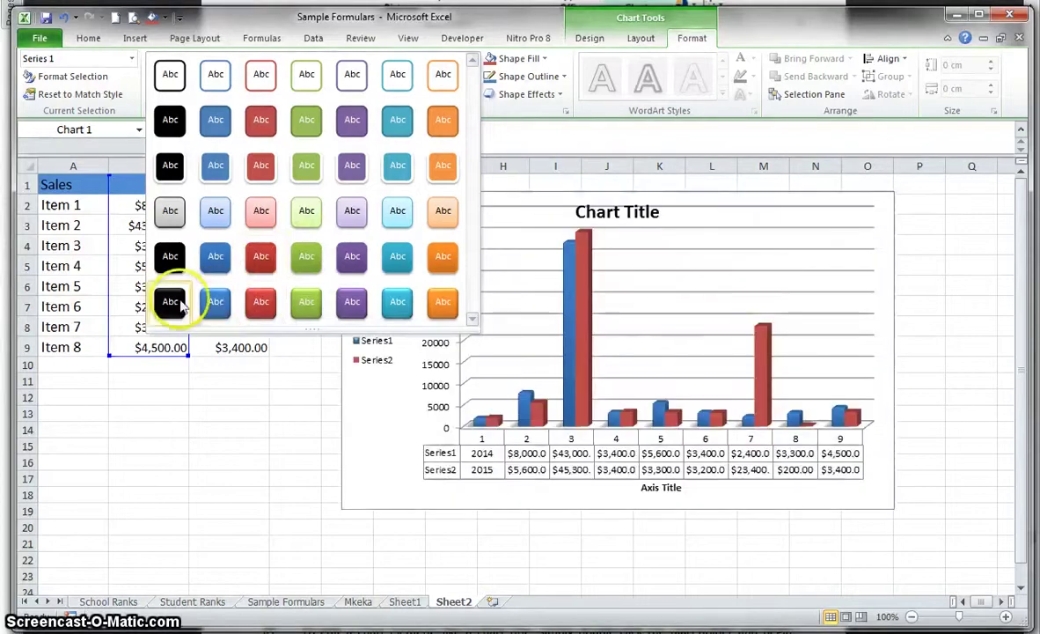
pyautogui.click(350, 303)
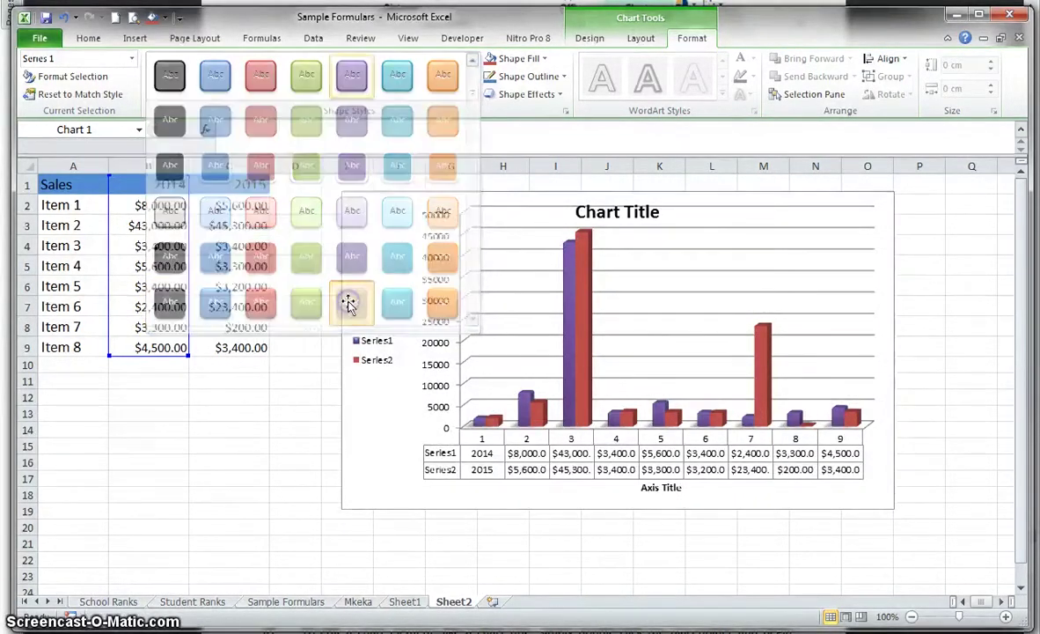
# - Try the Light 1 Outline, Colored Fill - Blue, Accent 1 style on the Series 2 columns, and replace it with an orange colored-fill style
pyautogui.click(588, 264)
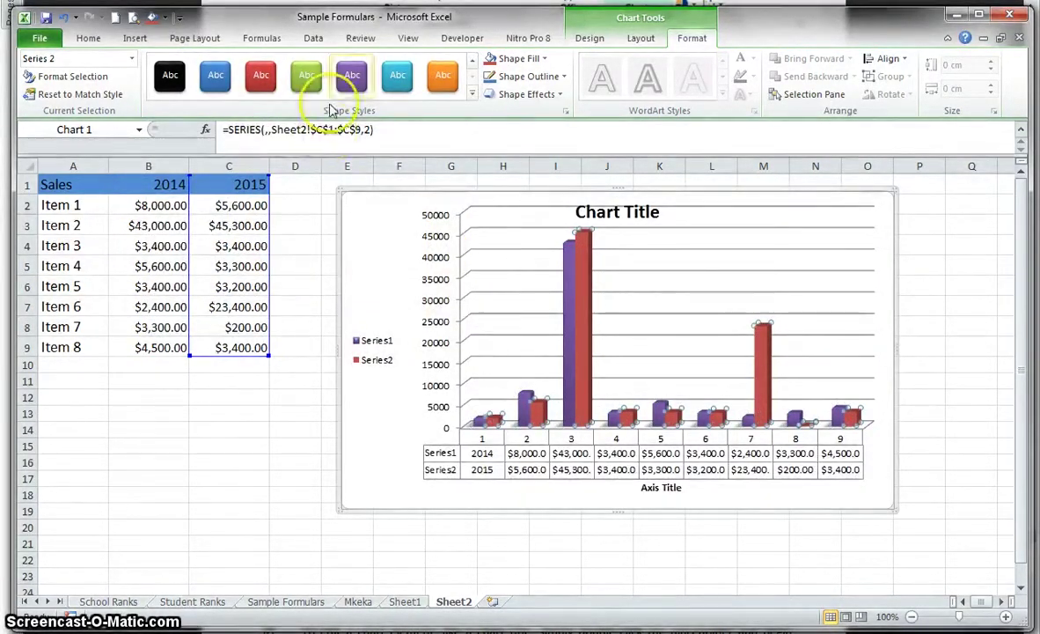
pyautogui.click(473, 97)
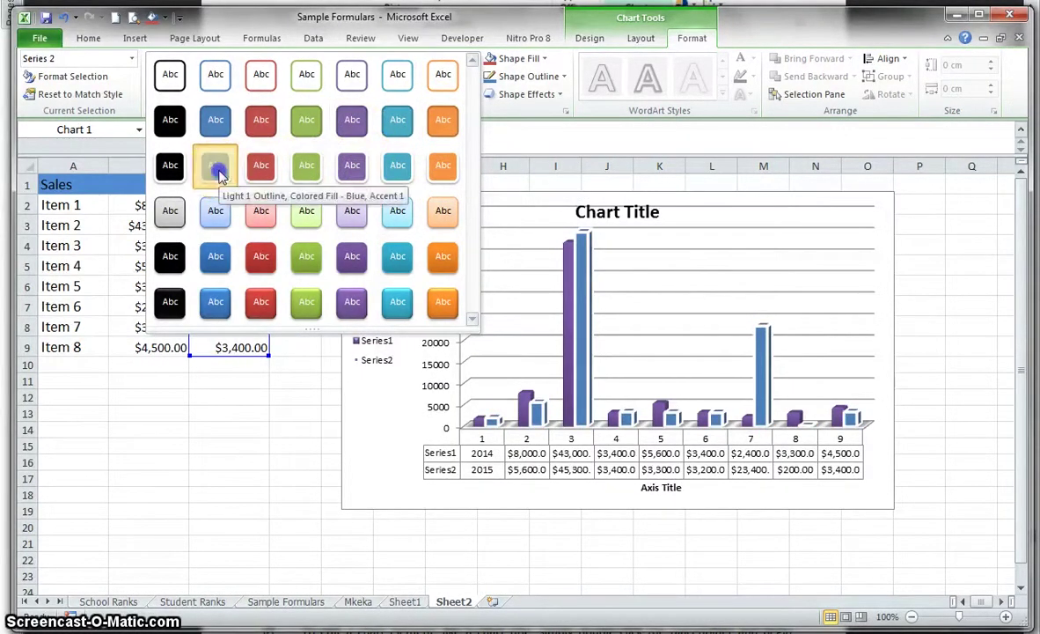
pyautogui.click(216, 169)
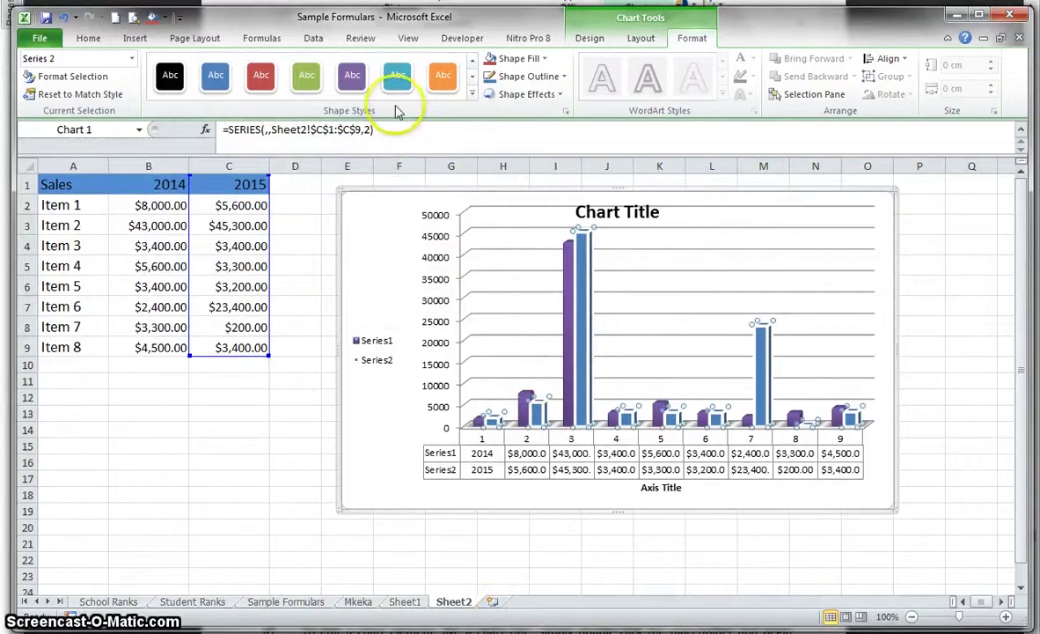
pyautogui.click(472, 95)
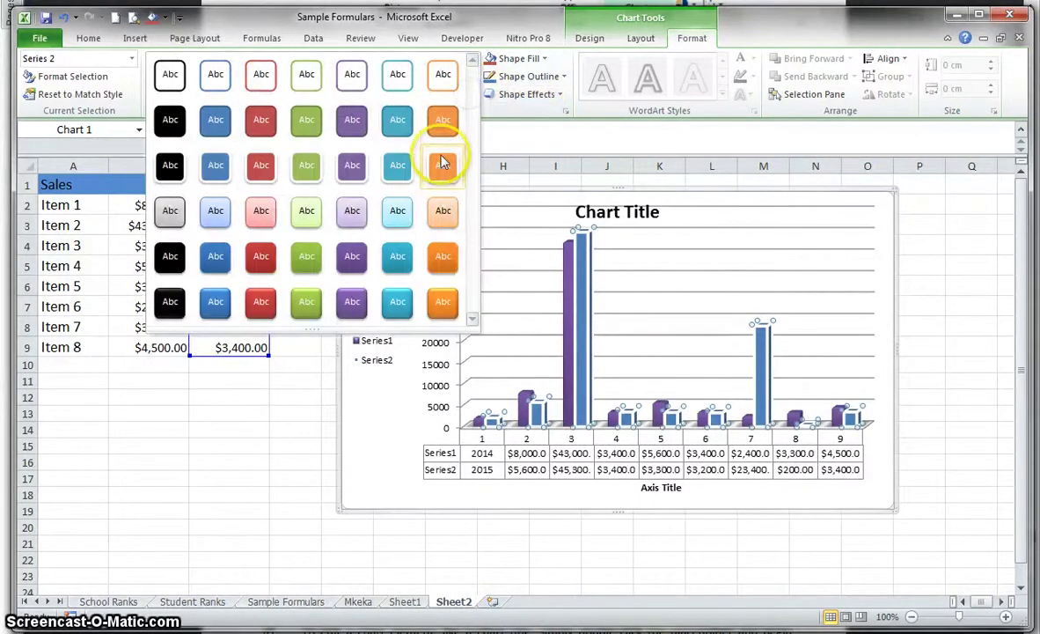
pyautogui.click(444, 131)
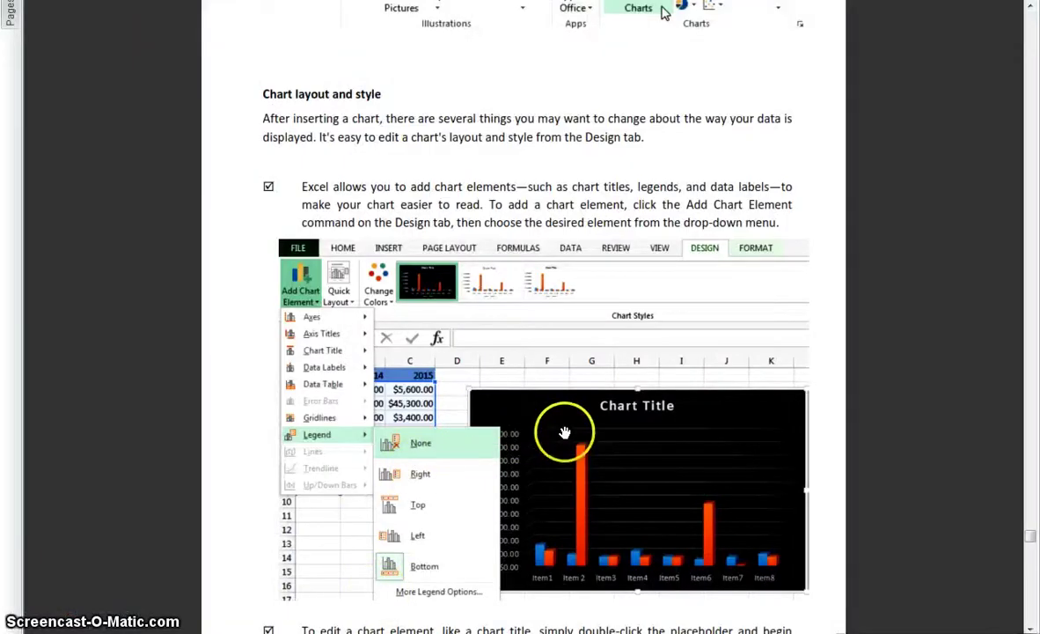
# - Read the guide's notes on adding and editing chart elements, and return to the Excel workbook
pyautogui.scroll(-2, 557, 427)
pyautogui.scroll(-1, 574, 433)
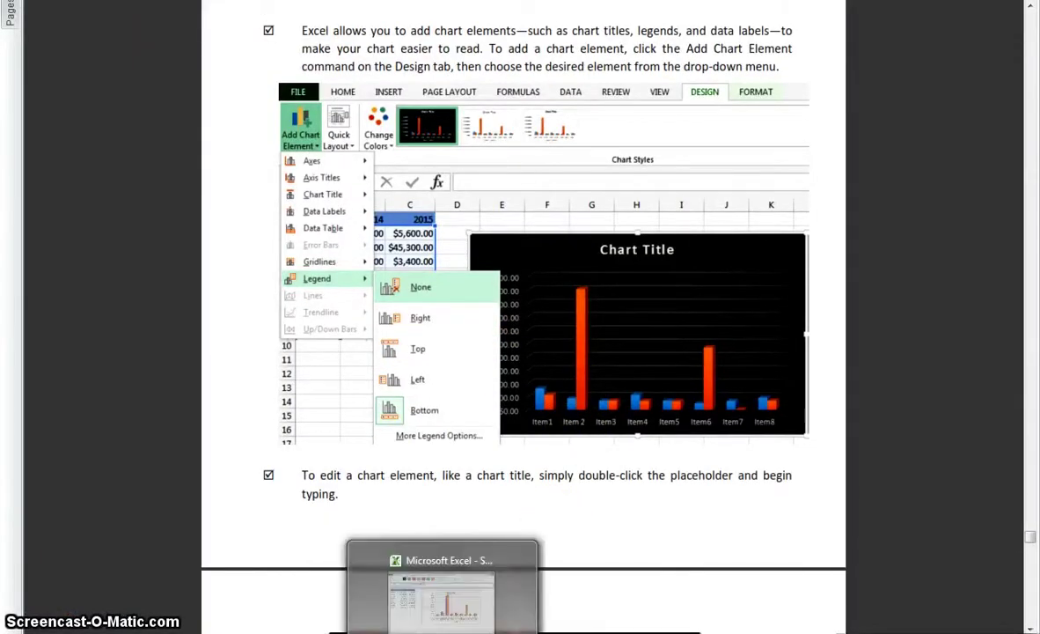
pyautogui.click(441, 588)
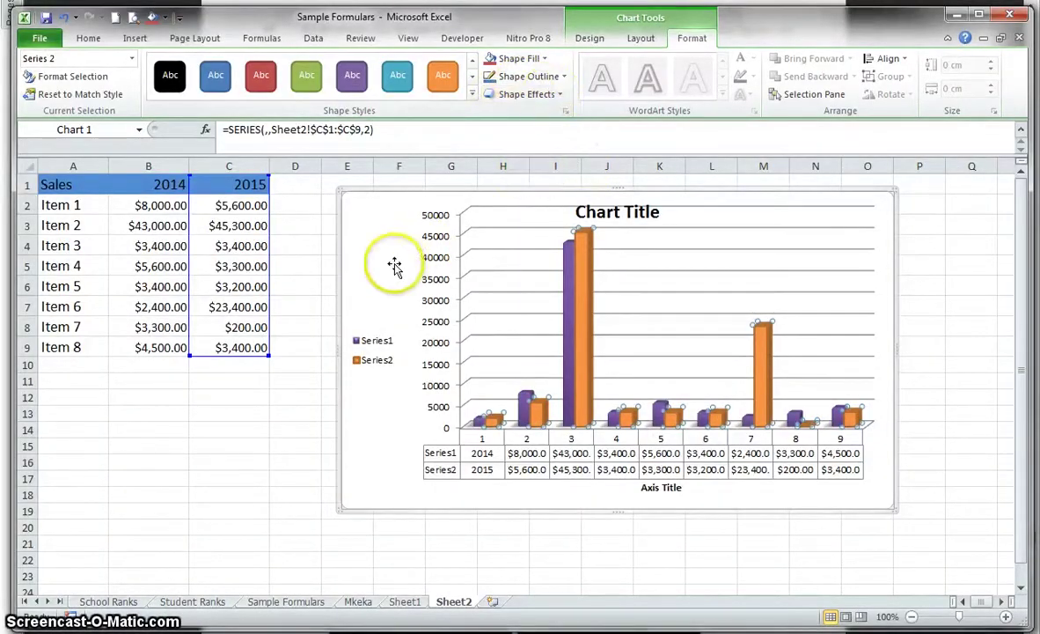
# - Try the black-background orange and blue chart styles, and apply the white-background blue style from the gallery's second row
pyautogui.click(589, 38)
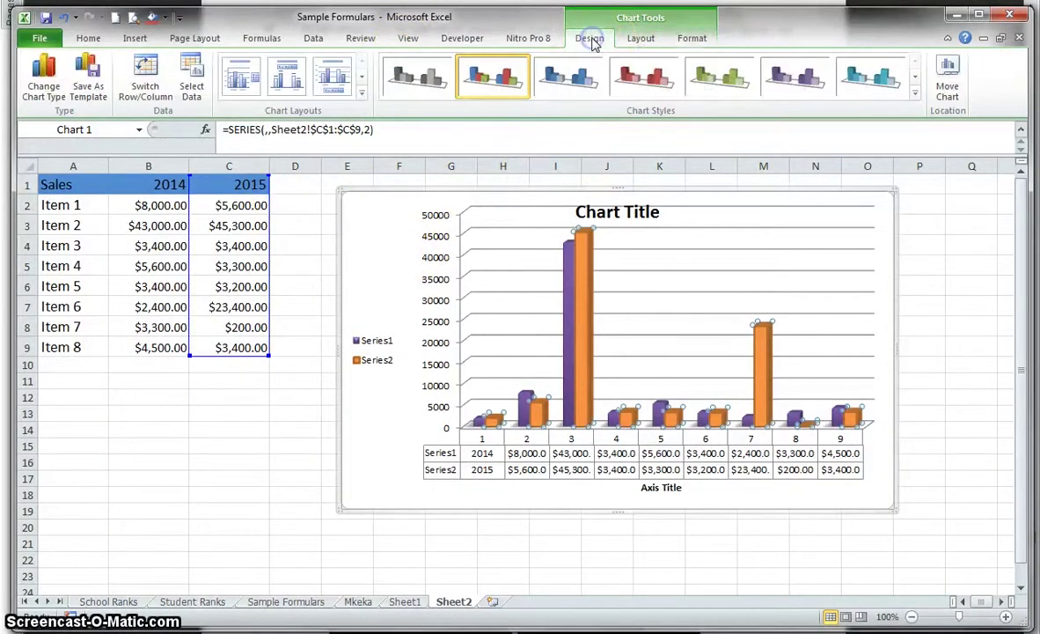
pyautogui.click(915, 94)
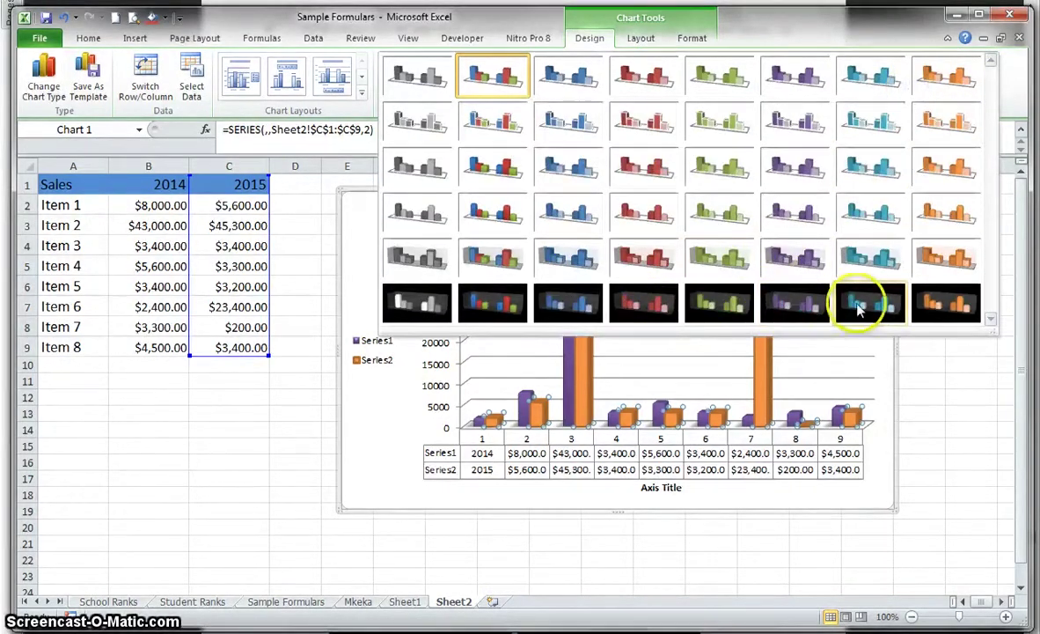
pyautogui.click(949, 302)
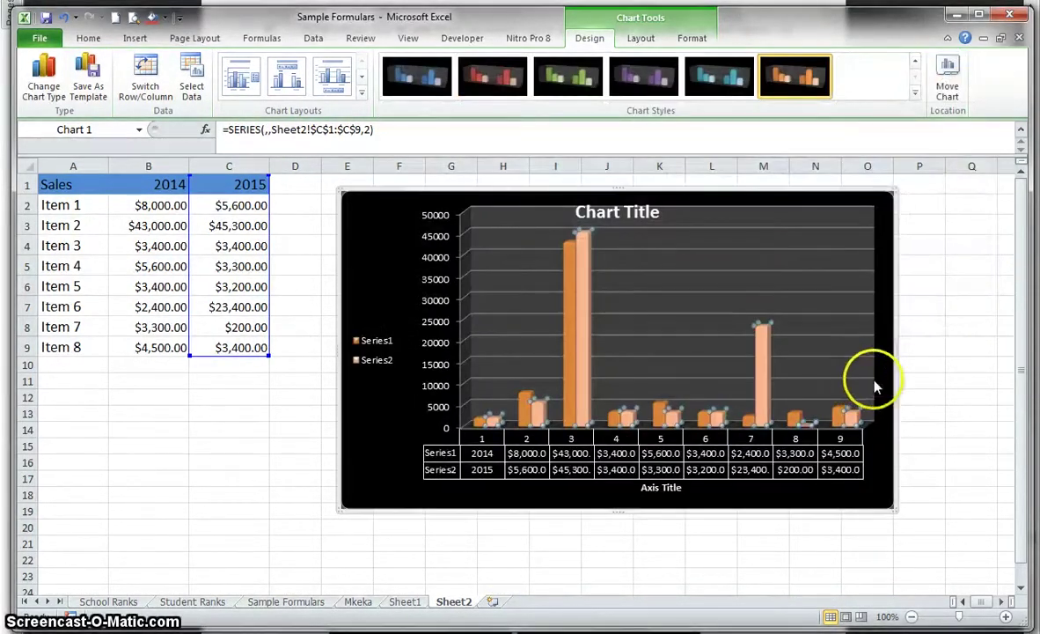
pyautogui.click(418, 77)
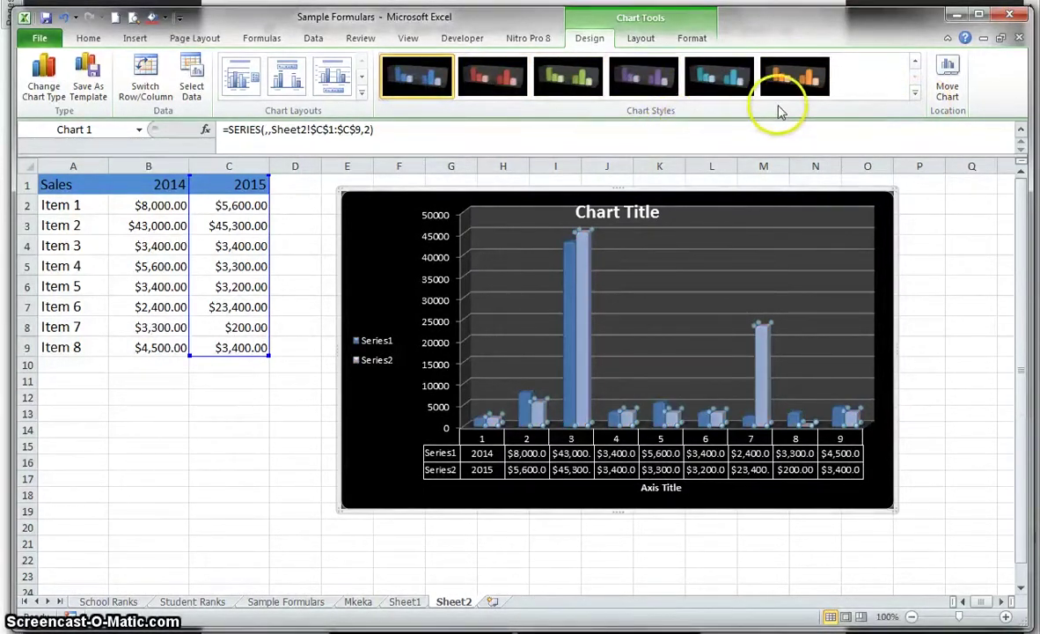
pyautogui.click(916, 93)
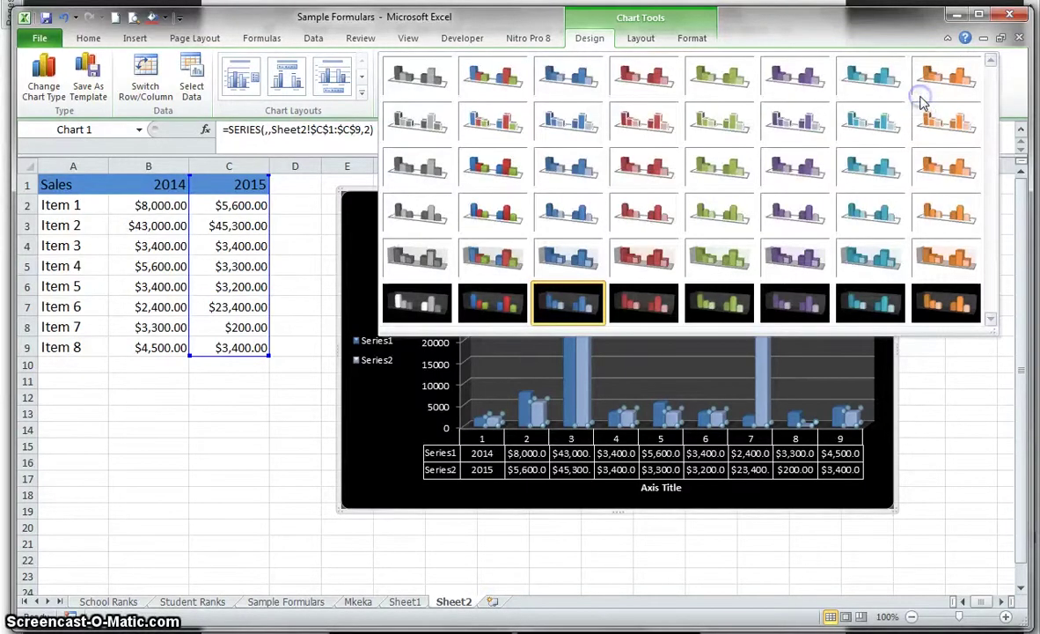
pyautogui.click(561, 123)
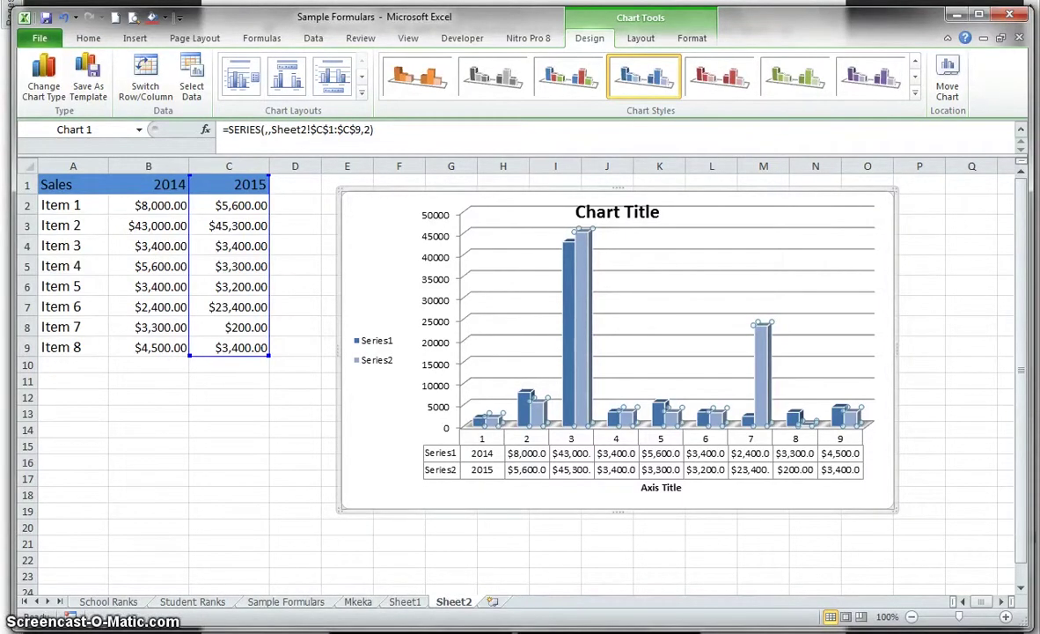
# - Check the PDF guide and replace the chart's placeholder title text with "gggggg" in Excel
pyautogui.moveTo(424, 632)
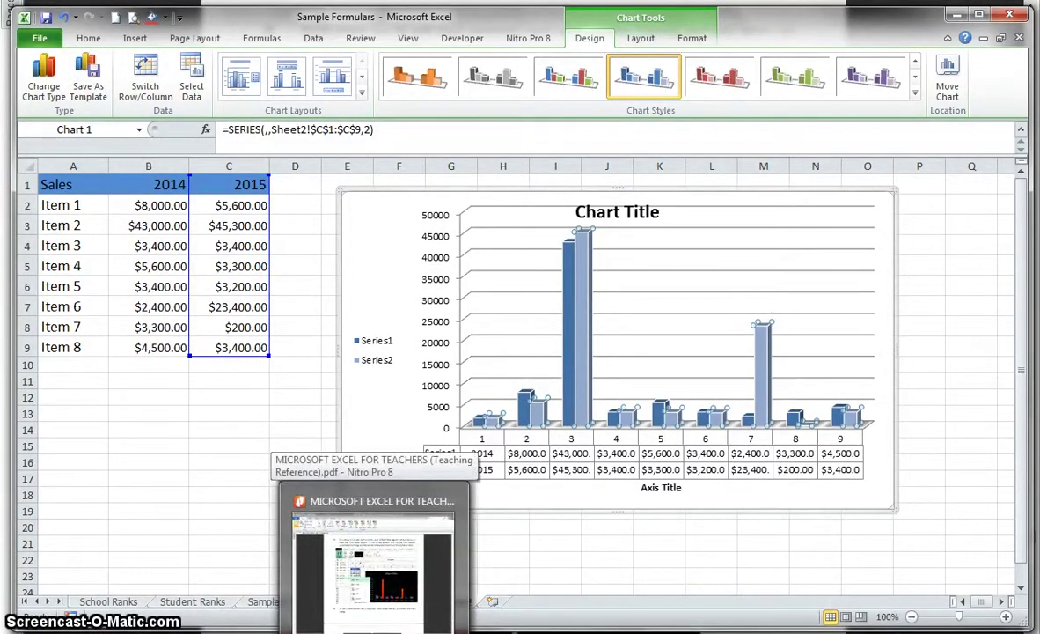
pyautogui.click(374, 626)
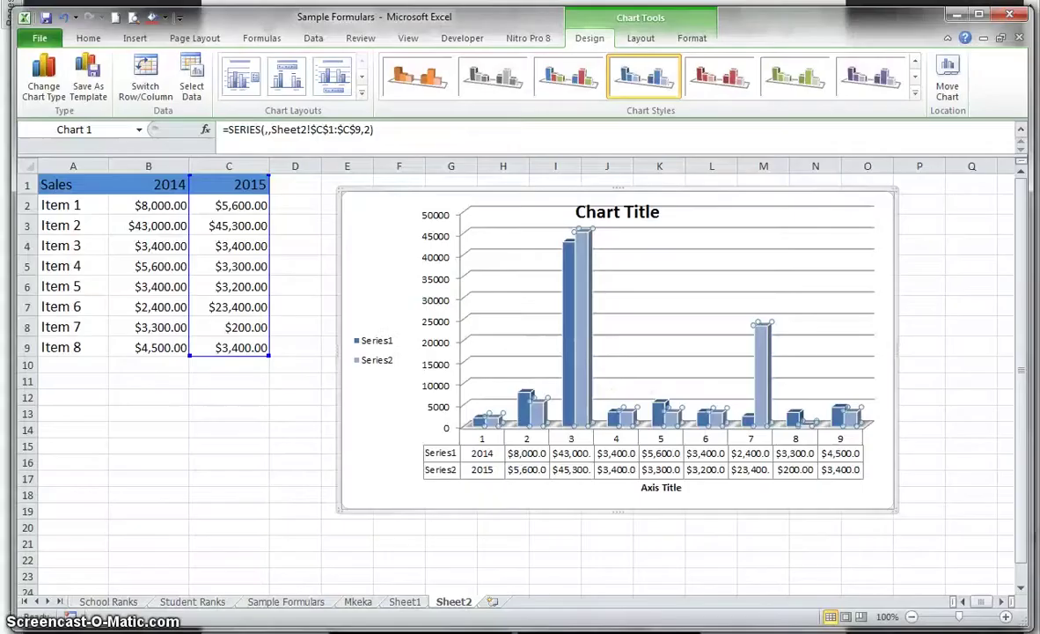
pyautogui.click(606, 211)
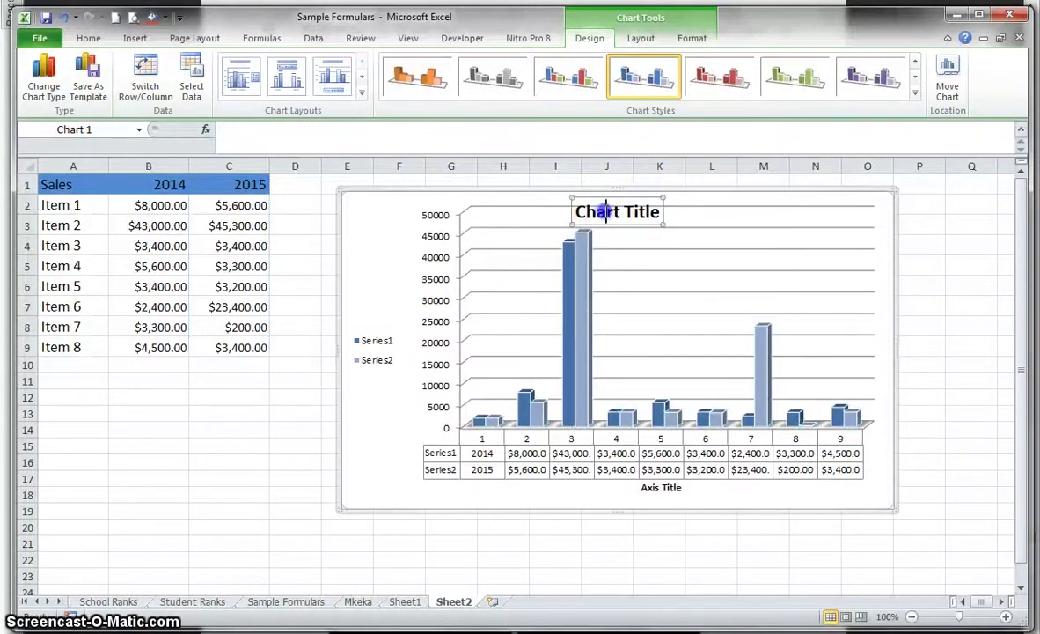
pyautogui.moveTo(573, 211); pyautogui.dragTo(679, 221)
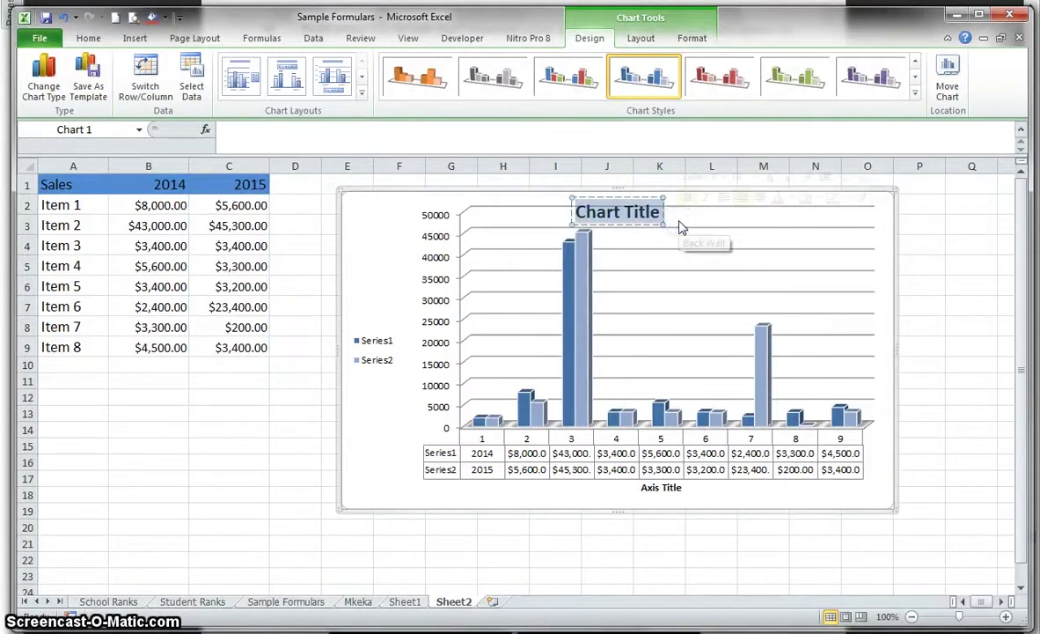
pyautogui.write('gggggg')
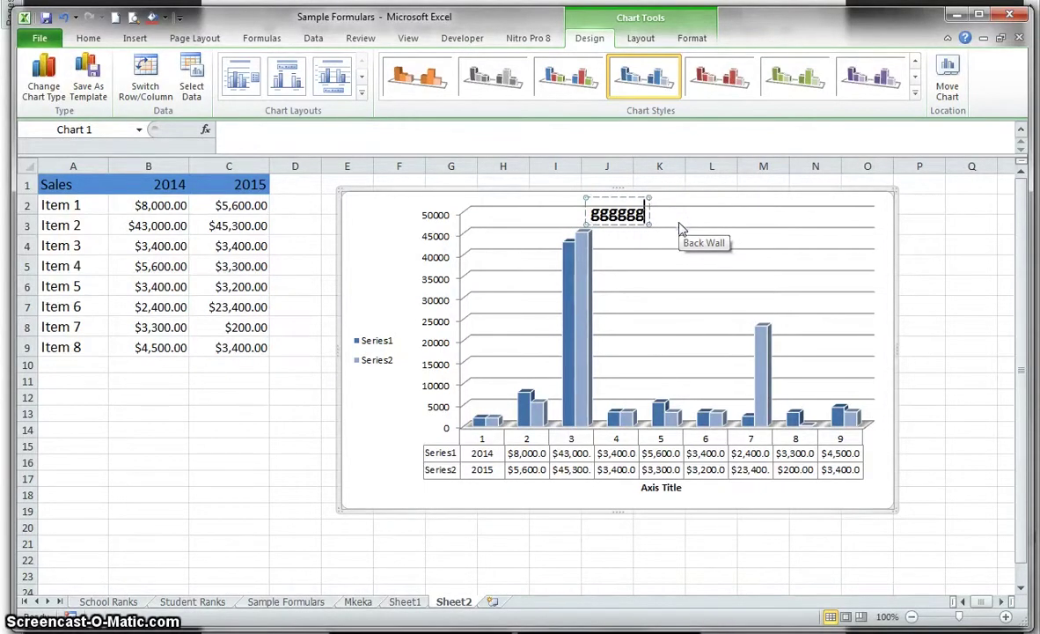
# - Read the guide's sections on predefined layouts, chart styles, switching row and column data and changing the chart type, and return to Excel
pyautogui.click(468, 632)
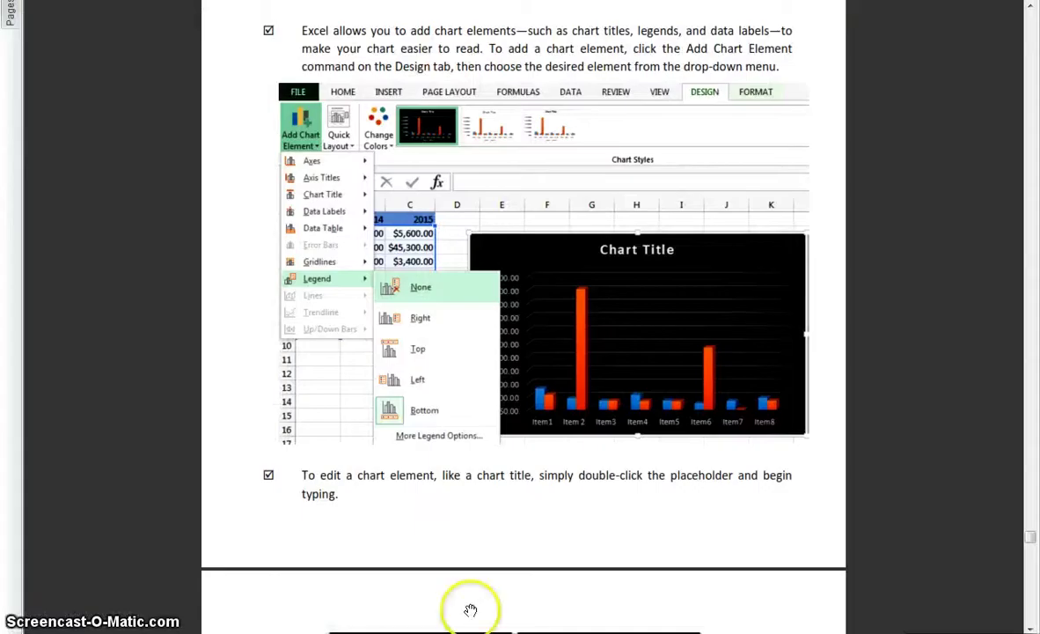
pyautogui.scroll(-10, 502, 469)
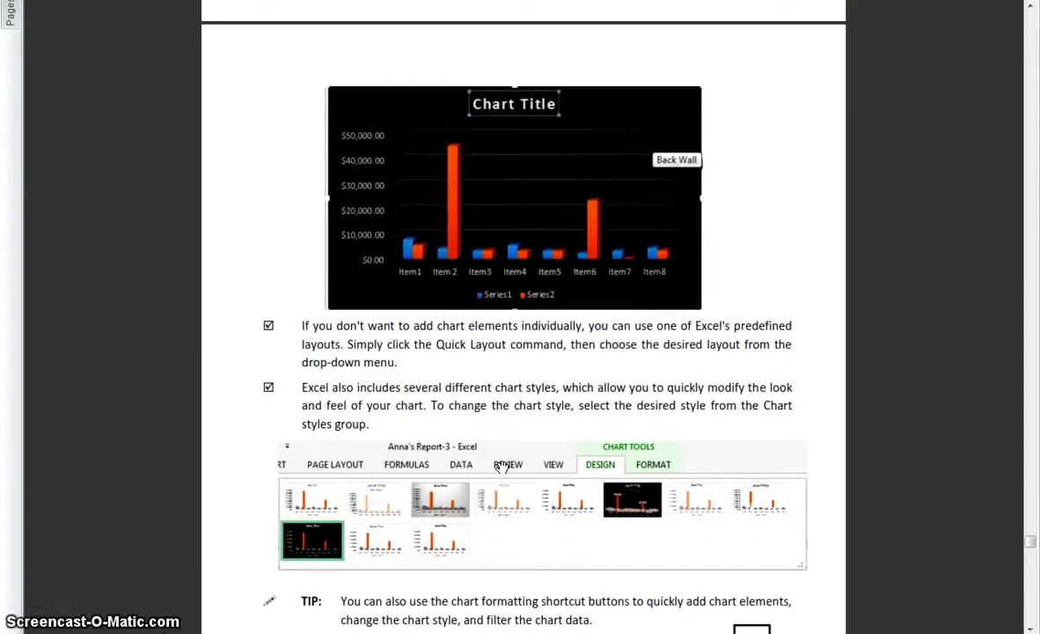
pyautogui.scroll(-2, 502, 468)
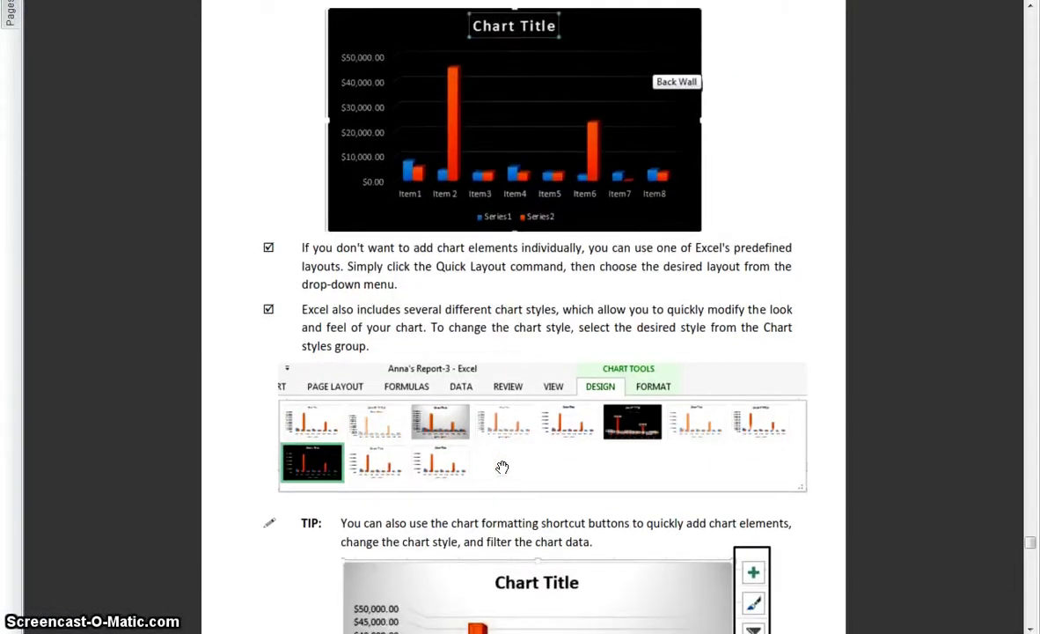
pyautogui.scroll(-4, 476, 455)
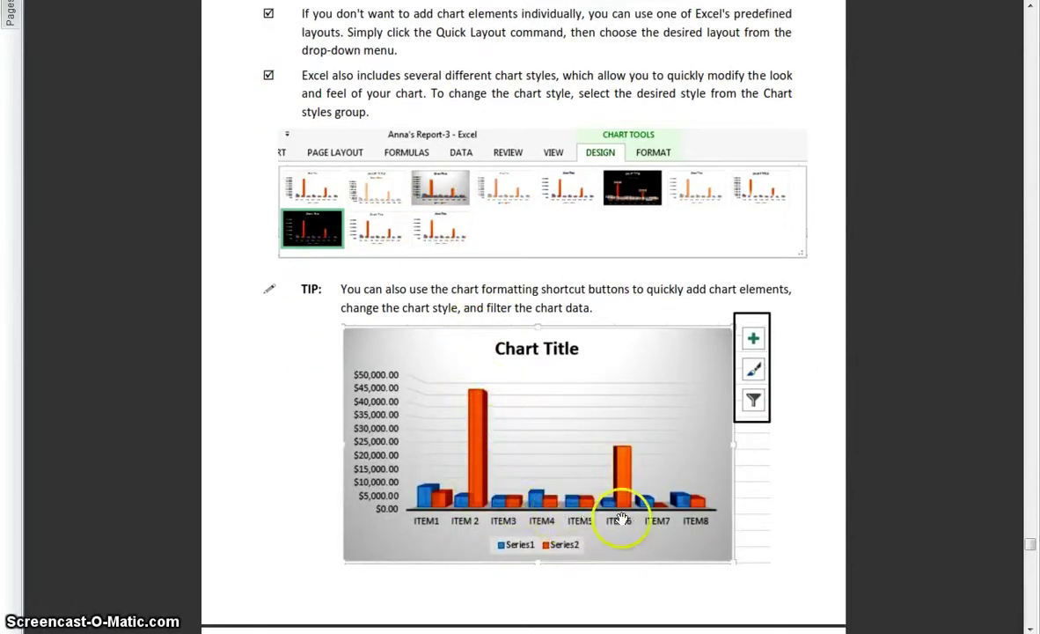
pyautogui.scroll(-4, 659, 497)
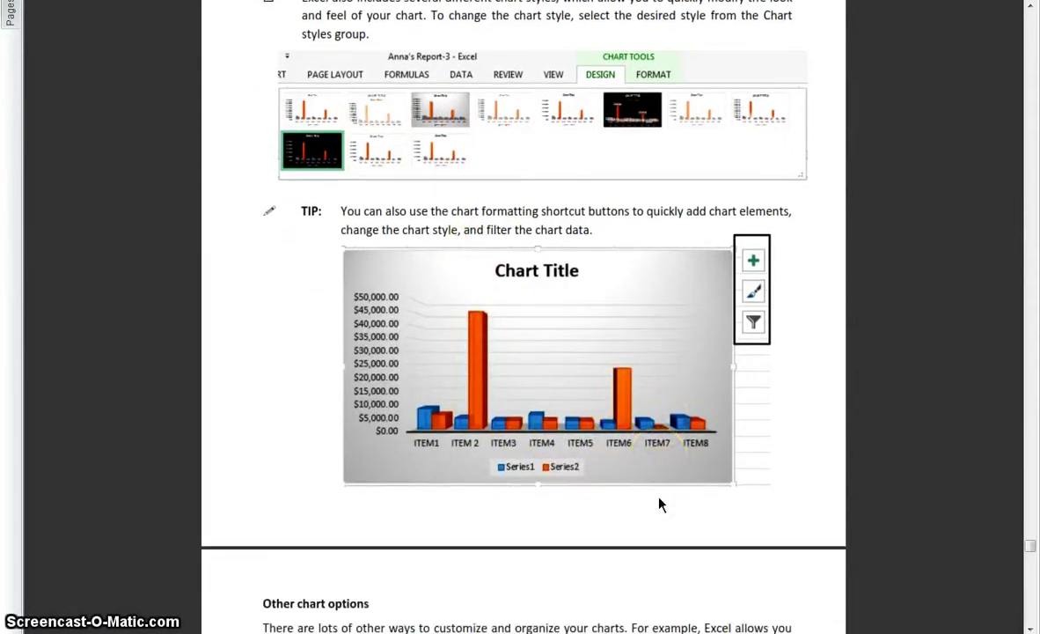
pyautogui.scroll(-3, 661, 503)
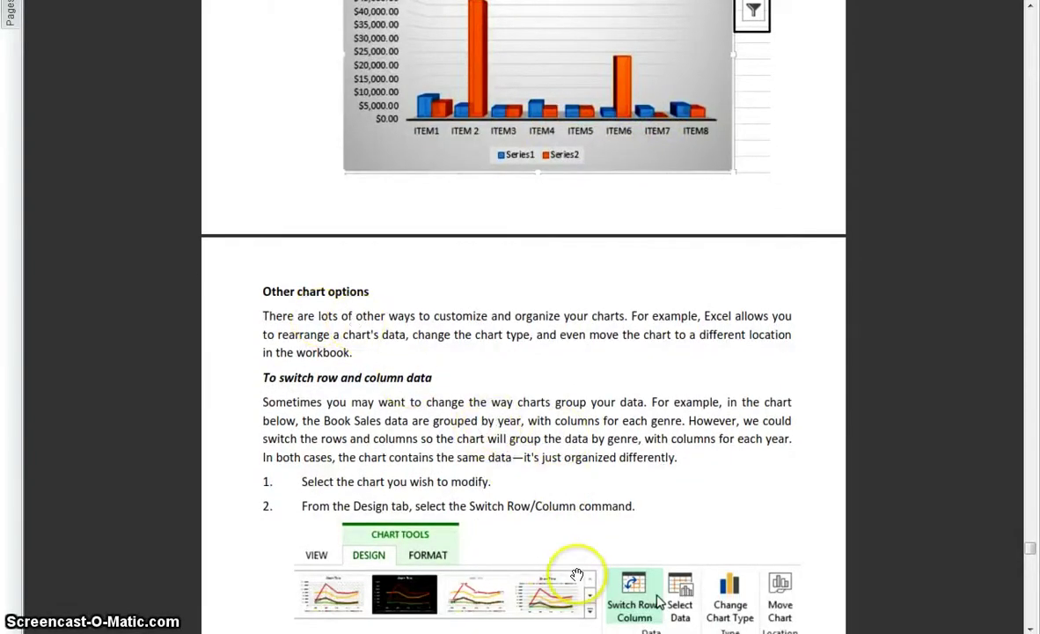
pyautogui.scroll(-3, 578, 568)
pyautogui.scroll(-1, 578, 573)
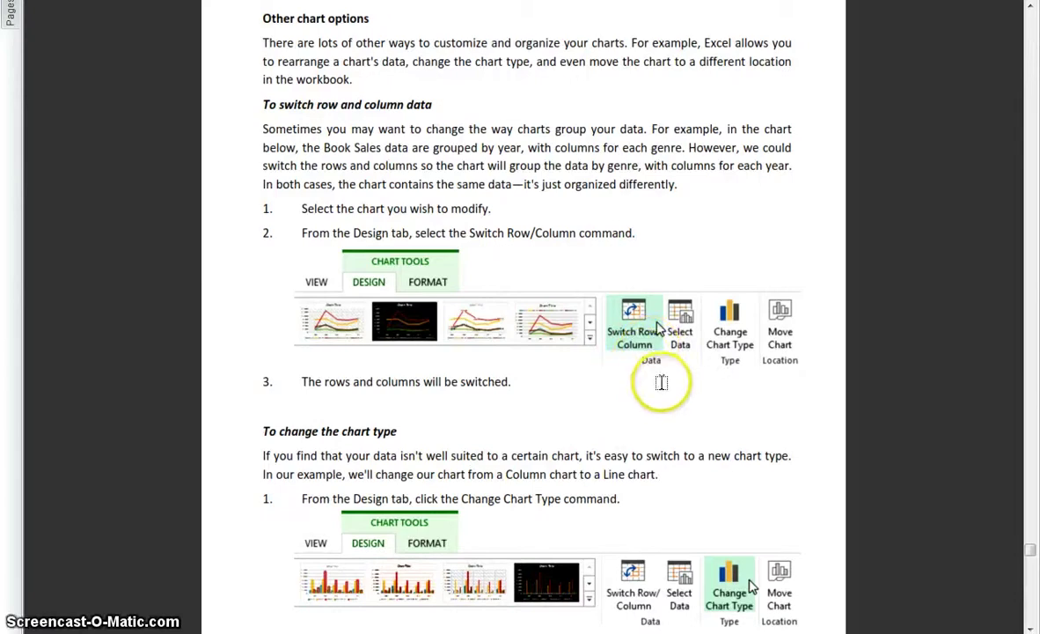
pyautogui.hotkey('alt', 'Tab')
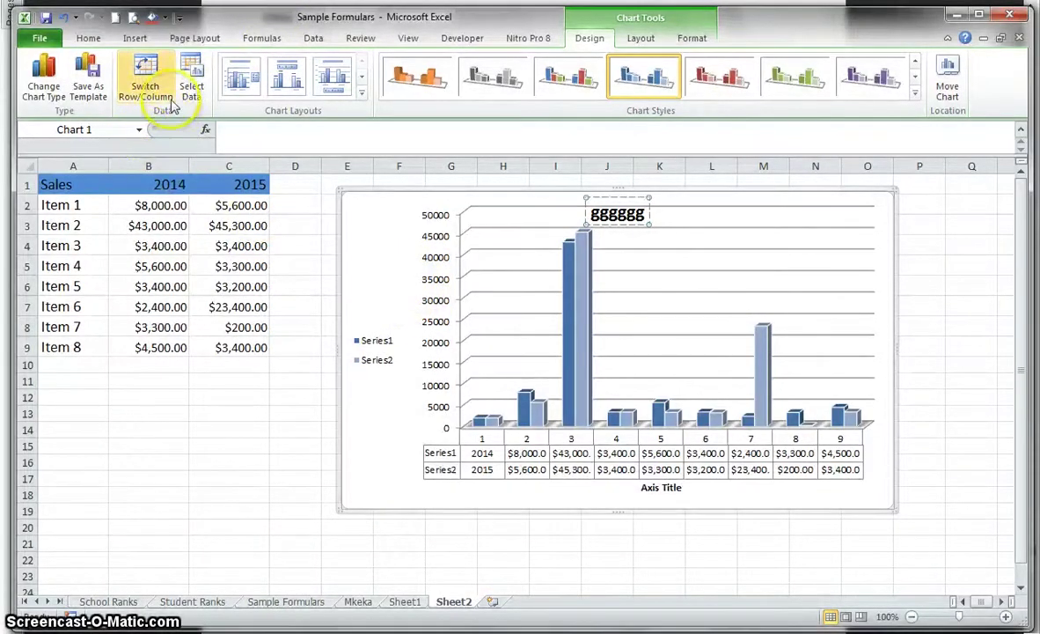
# - Switch the chart's row and column data, and switch it back to the original arrangement
pyautogui.click(146, 70)
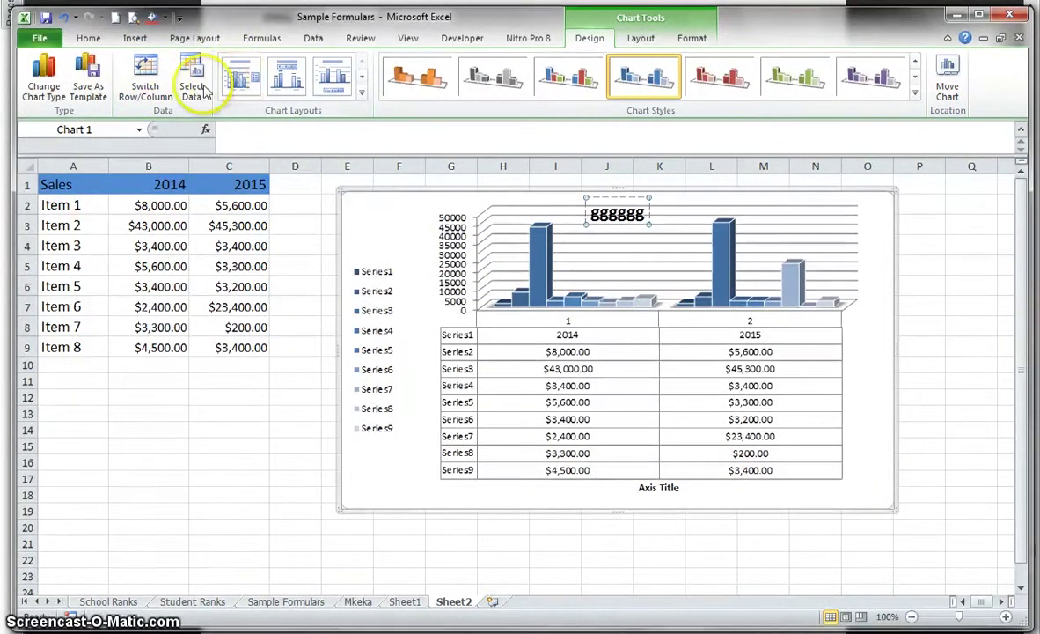
pyautogui.click(145, 92)
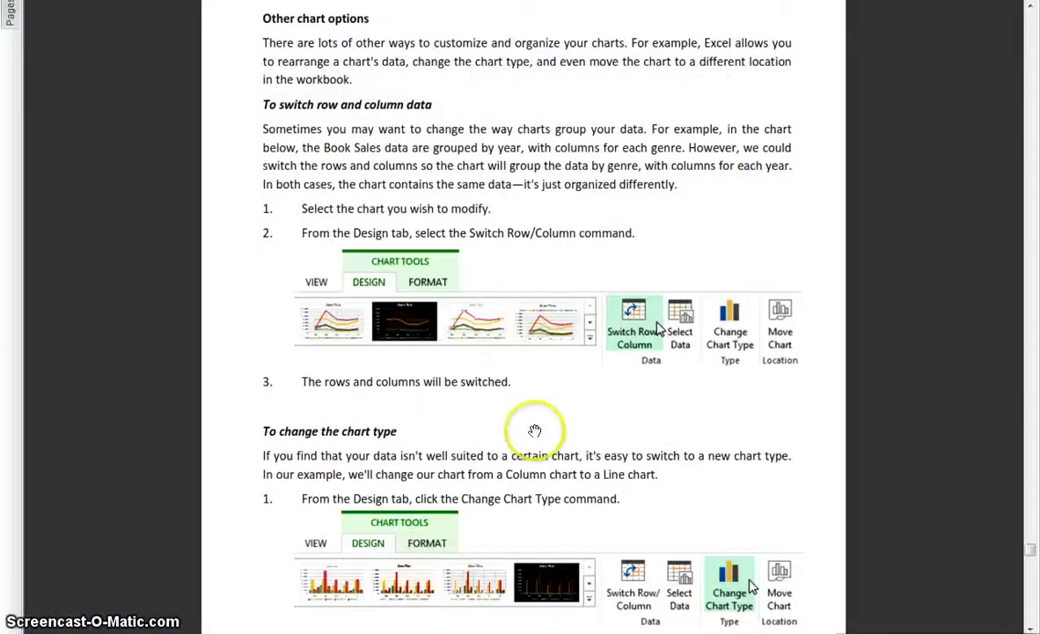
# - Switch to the PDF guide and read its sections on changing the chart type and moving a chart
pyautogui.scroll(-6, 533, 428)
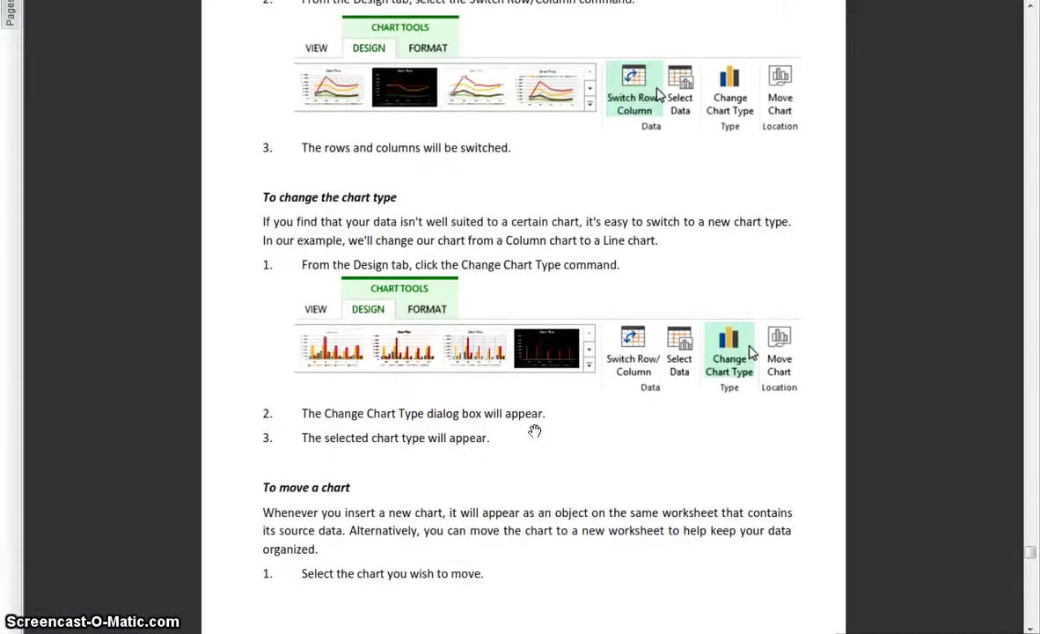
pyautogui.scroll(-2, 534, 430)
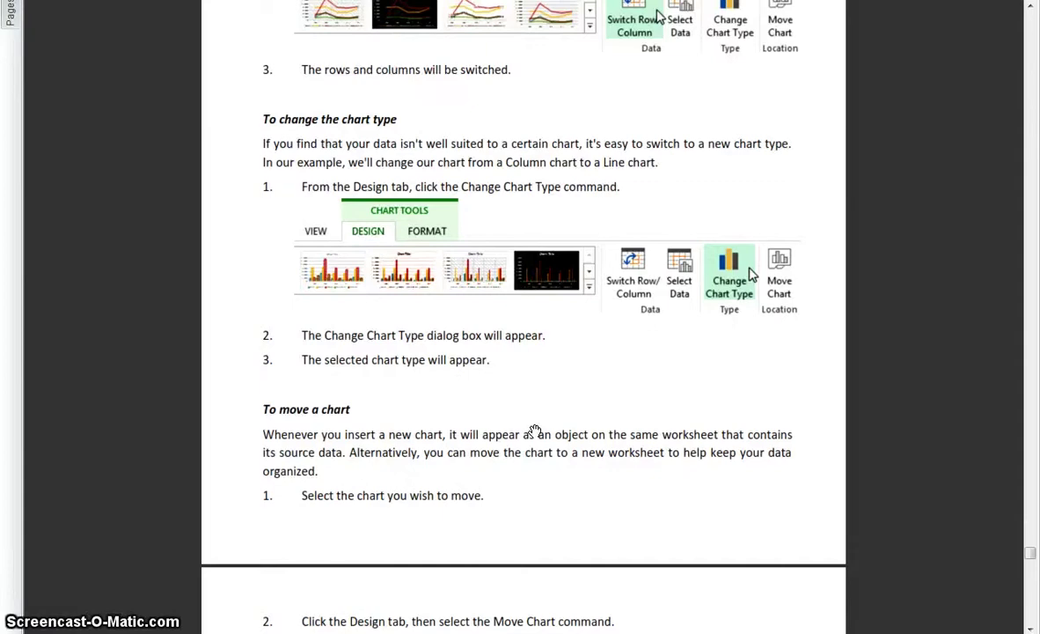
pyautogui.scroll(-6, 452, 430)
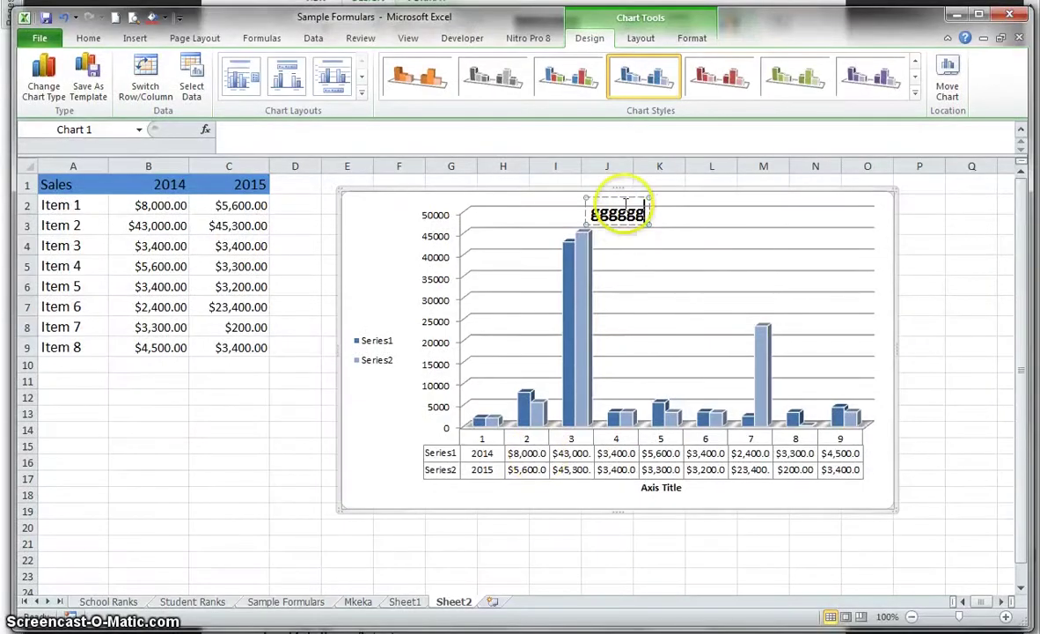
# - In the Excel workbook, zoom the sheet out to 60% and move the chart so its upper-left corner sits near cell O11
pyautogui.click(913, 617)
pyautogui.click(913, 617)
pyautogui.click(913, 617)
pyautogui.click(913, 617)
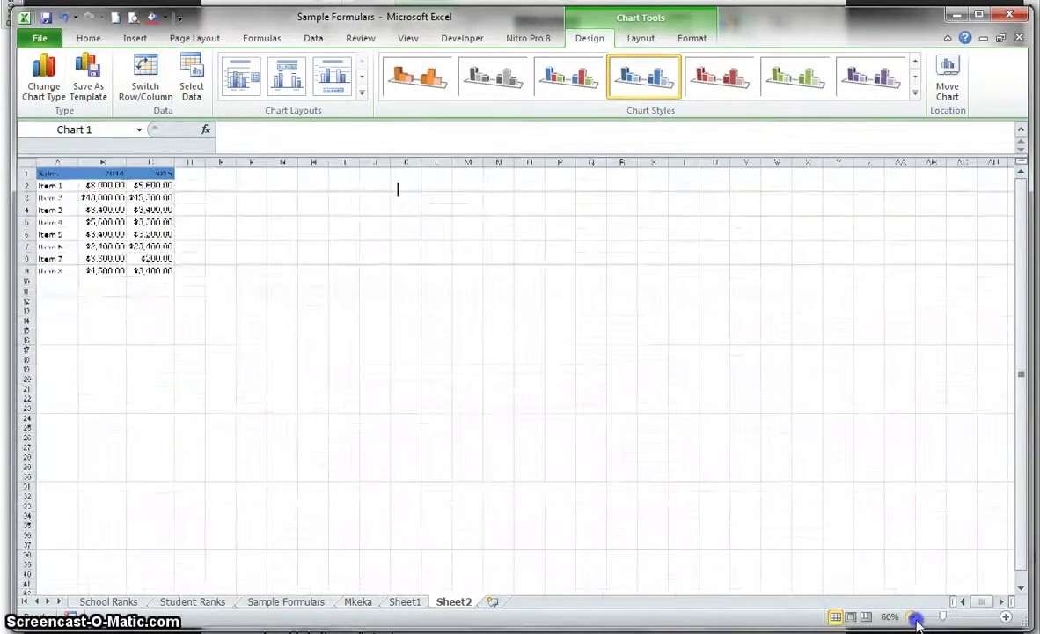
pyautogui.moveTo(360, 174); pyautogui.dragTo(617, 290)
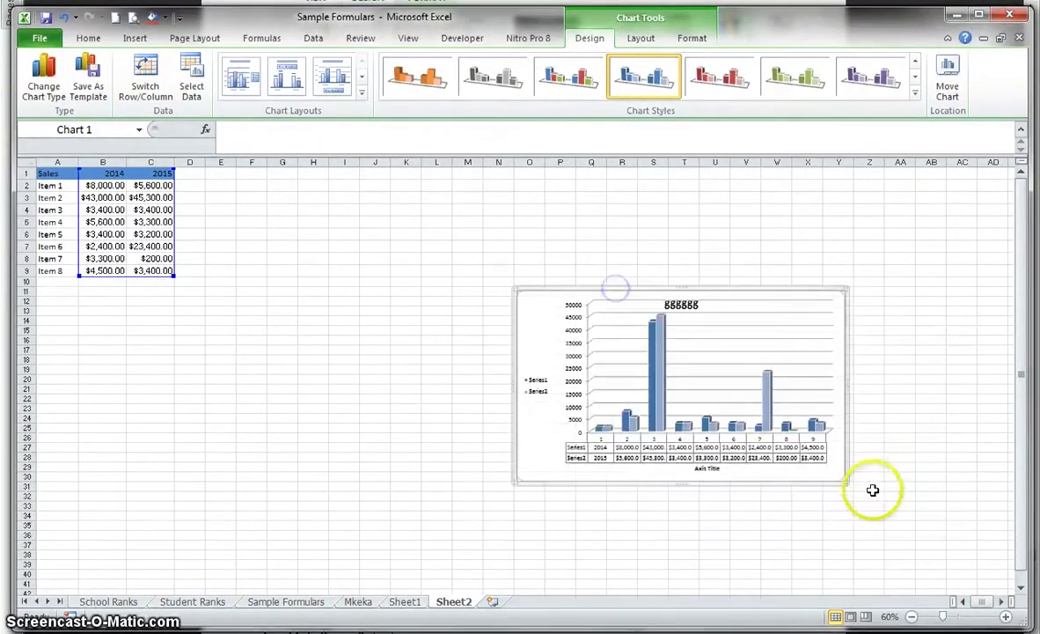
# - Zoom the sheet in to 90% and move the chart up and back toward the sales table
pyautogui.click(1006, 616)
pyautogui.click(1006, 616)
pyautogui.click(1006, 617)
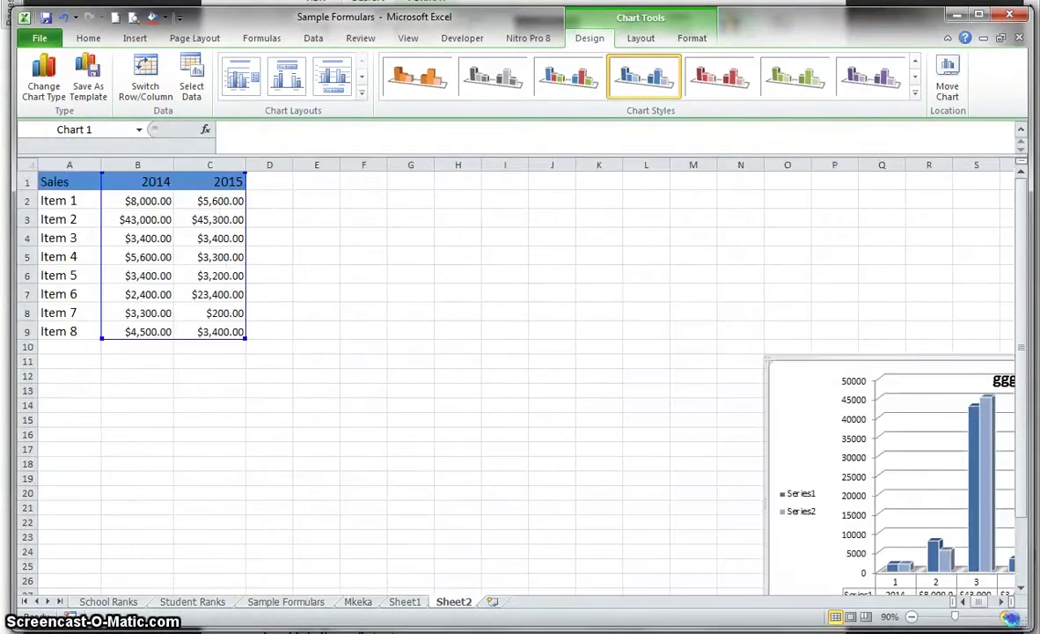
pyautogui.moveTo(873, 357); pyautogui.dragTo(662, 279)
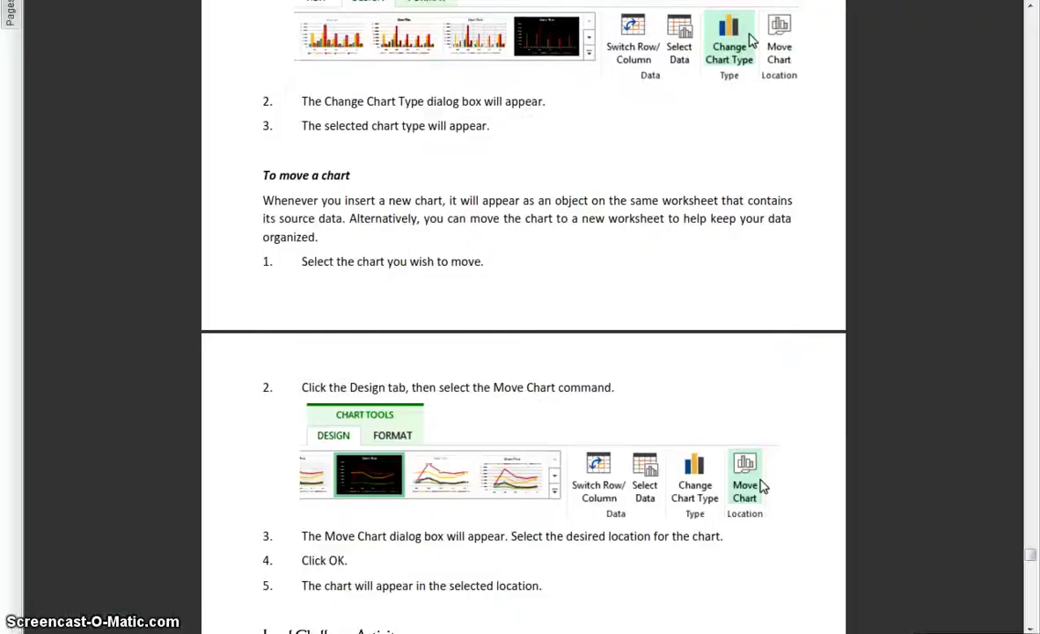
# - Return to the PDF guide and read the Move Chart instructions and the Level Challenge Activity list
pyautogui.click(366, 554)
pyautogui.scroll(-5, 666, 453)
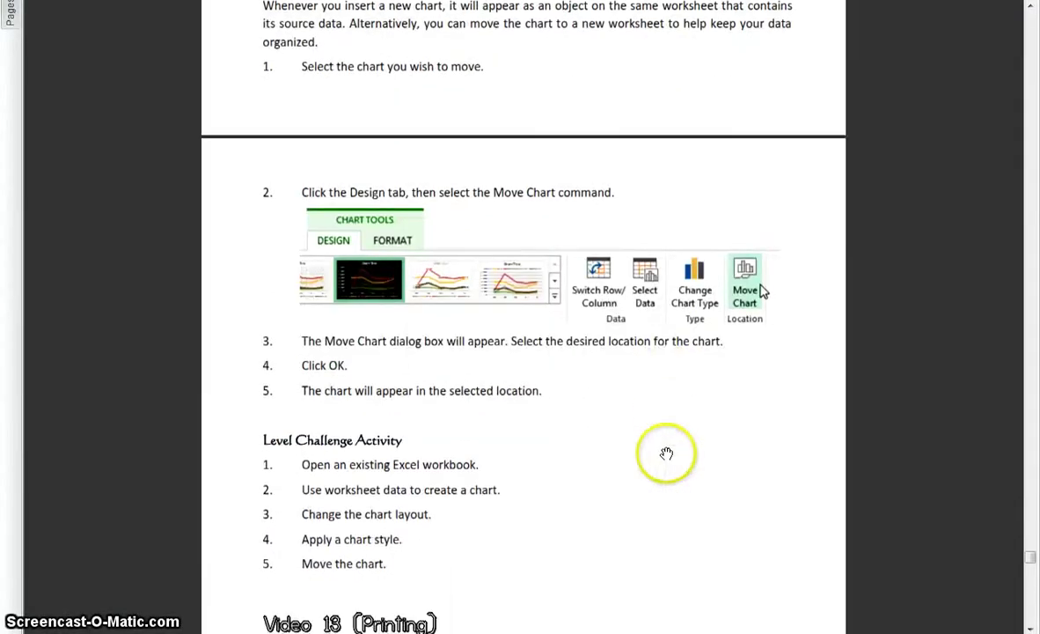
pyautogui.scroll(2, 567, 425)
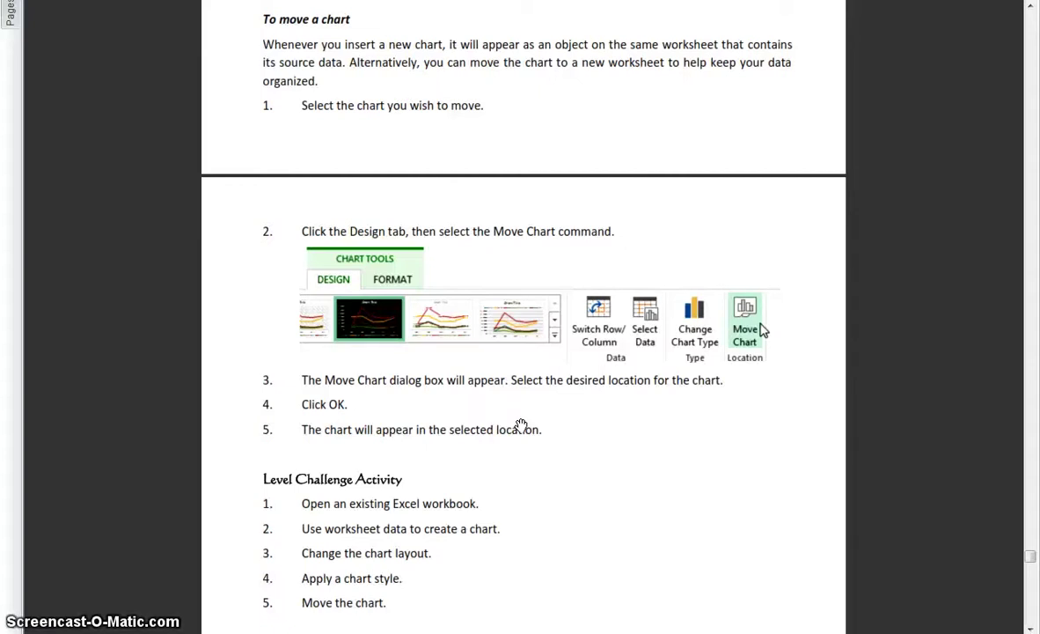
pyautogui.click(504, 423)
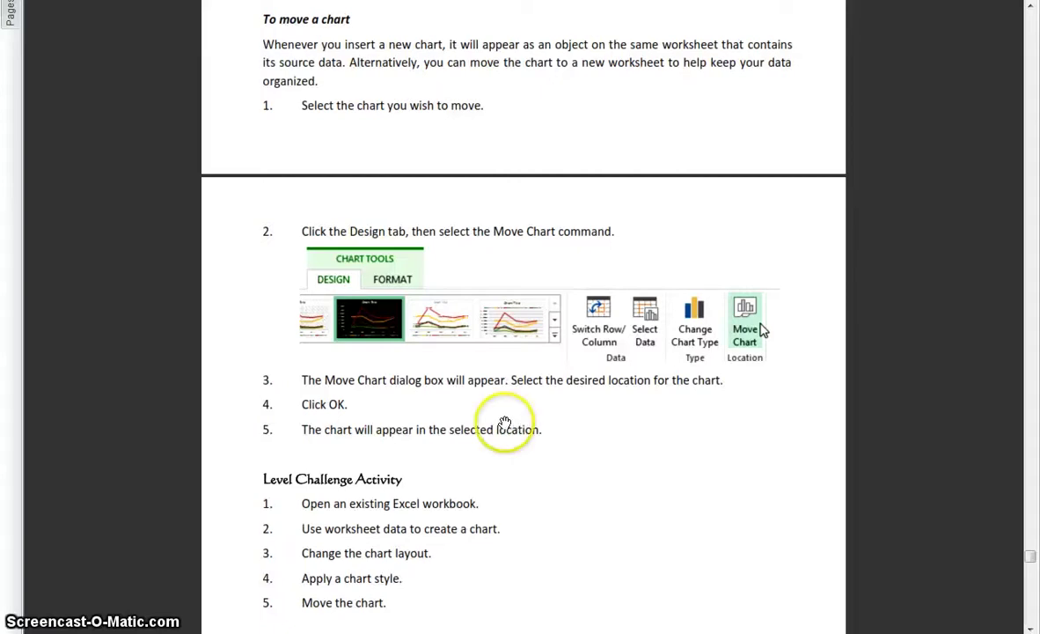